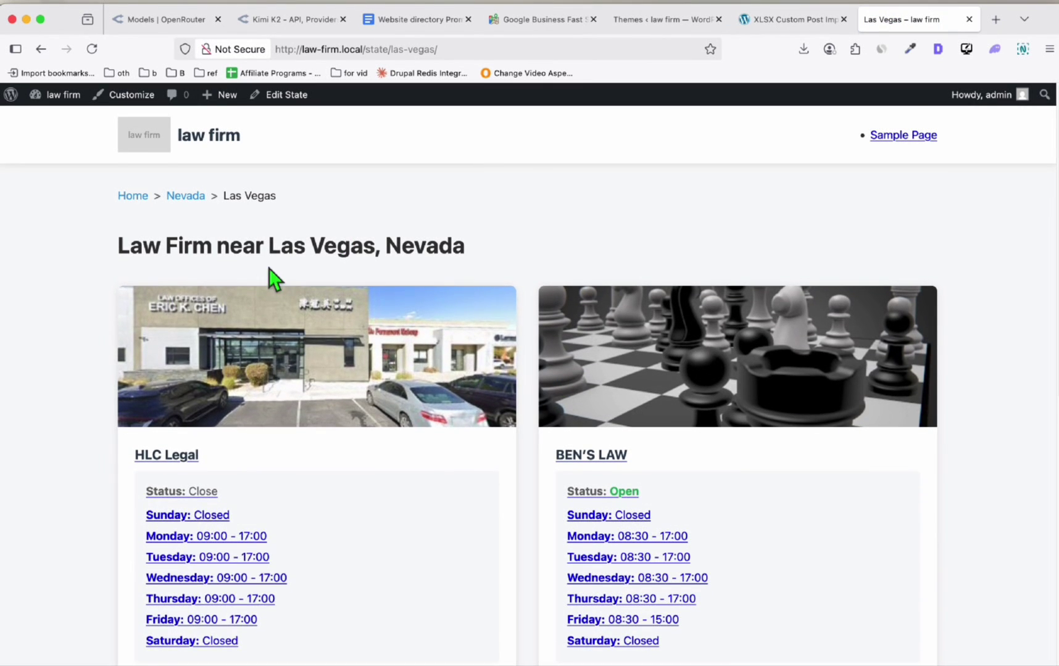
# Open BEN'S LAW from the Las Vegas listings and scroll through its hours and address.
pyautogui.scroll(-5, 432, 309)
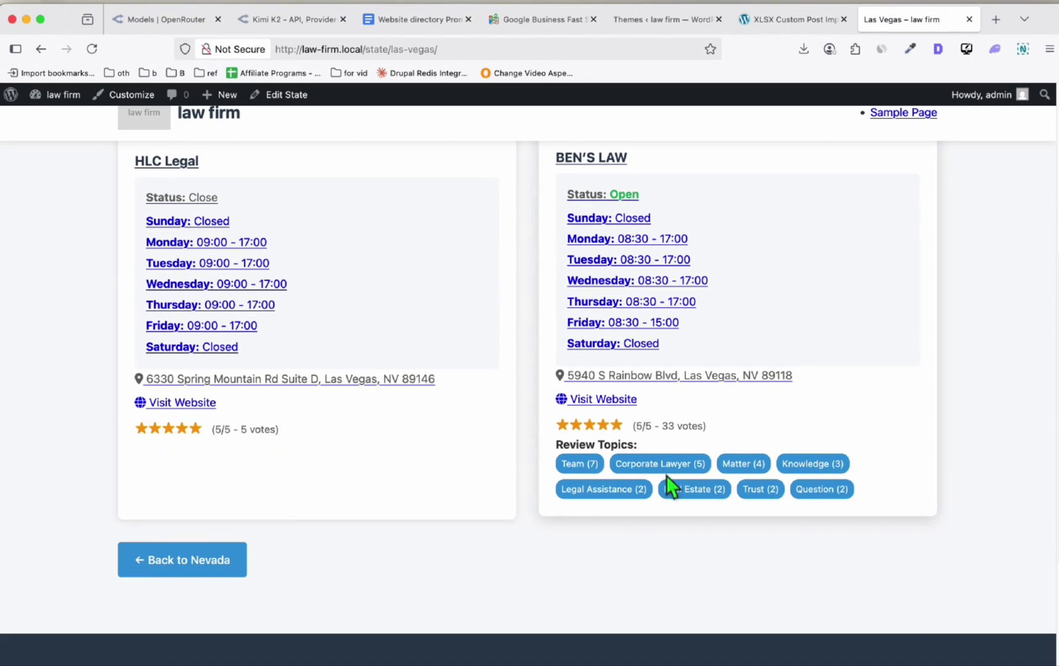
pyautogui.scroll(1, 482, 480)
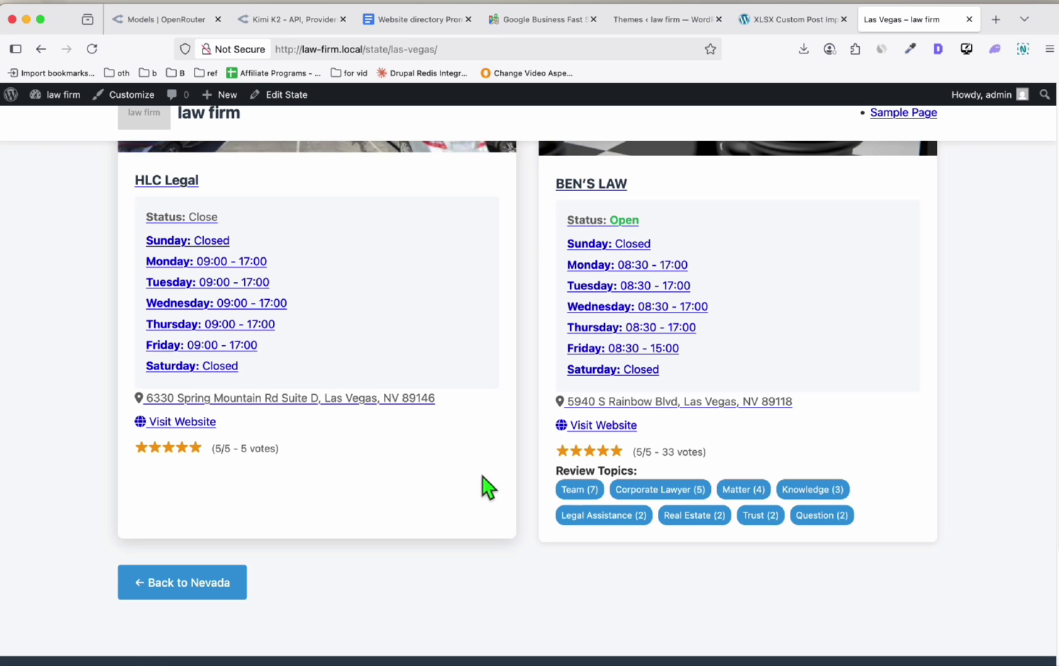
pyautogui.scroll(2, 741, 312)
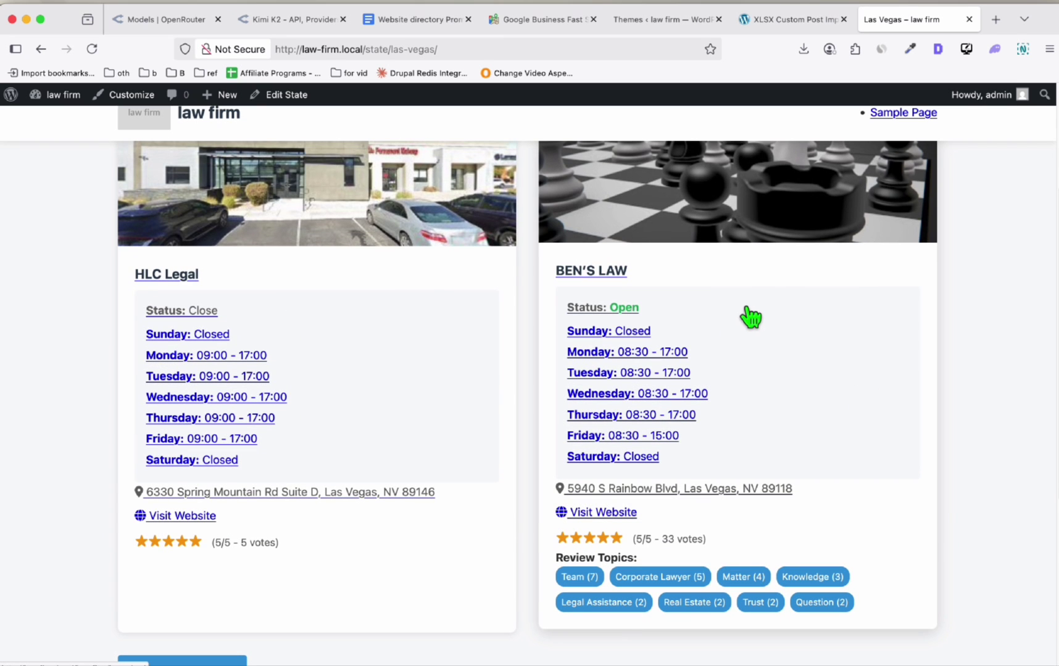
pyautogui.scroll(1, 751, 318)
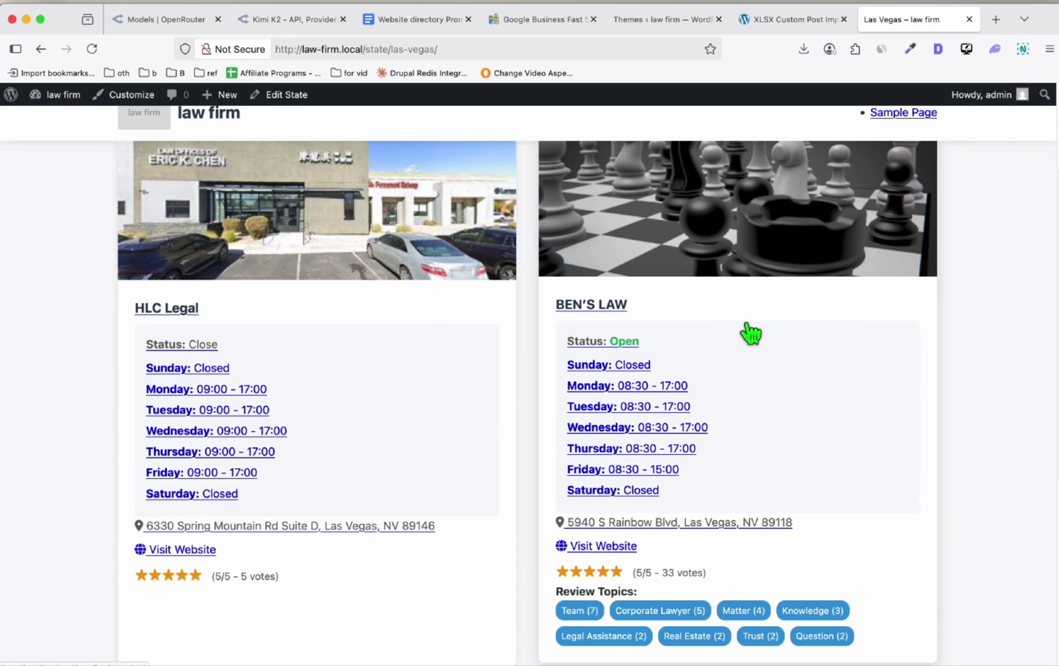
pyautogui.click(729, 375)
pyautogui.scroll(-5, 722, 259)
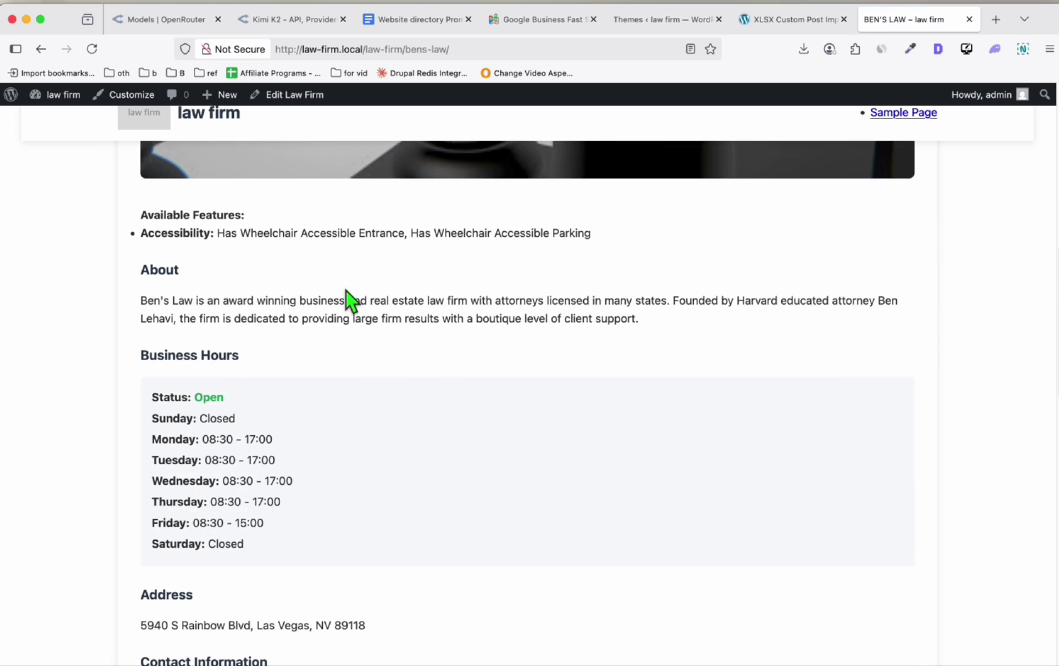
pyautogui.scroll(-10, 350, 302)
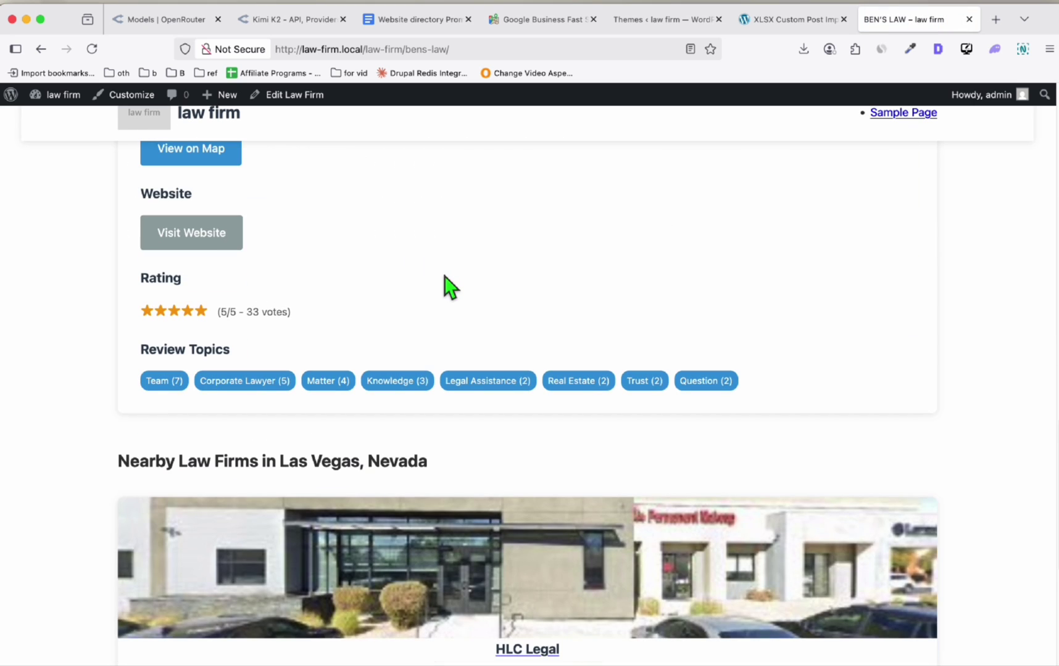
pyautogui.scroll(14, 445, 277)
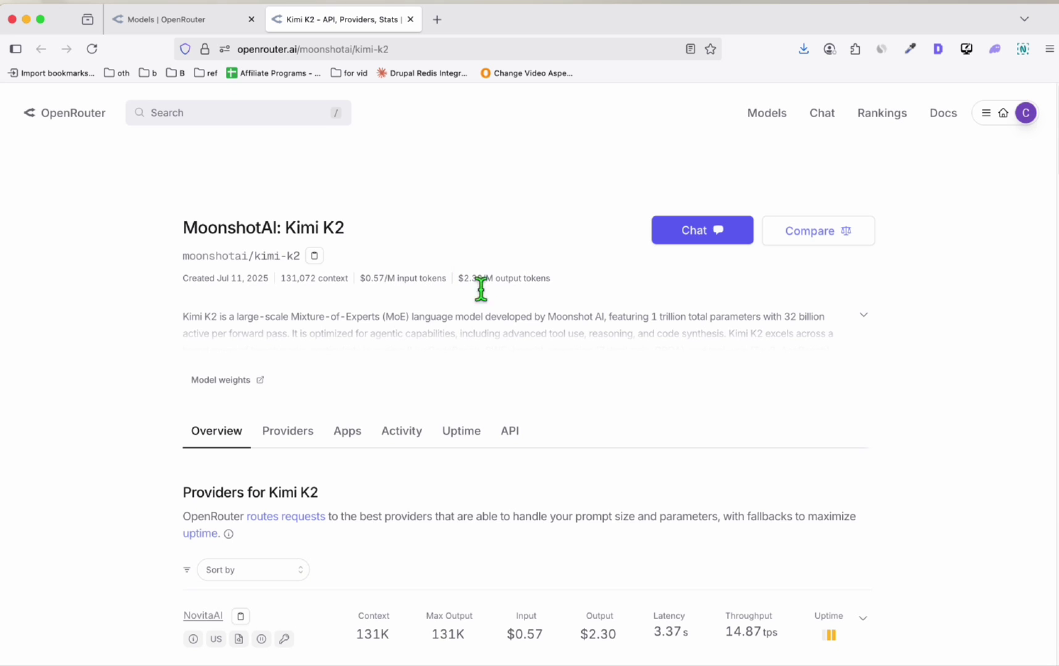
# Return to OpenRouter's Kimi K2 page after the Models list and highlight the model name.
pyautogui.moveTo(216, 267); pyautogui.dragTo(225, 270)
pyautogui.scroll(-5, 530, 280)
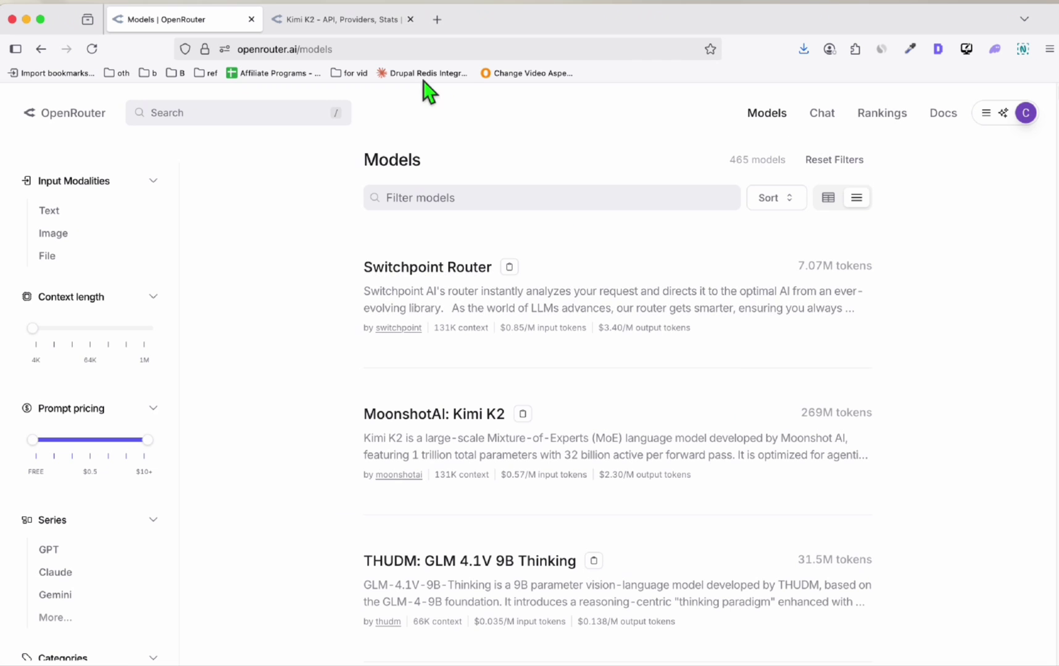
pyautogui.click(358, 19)
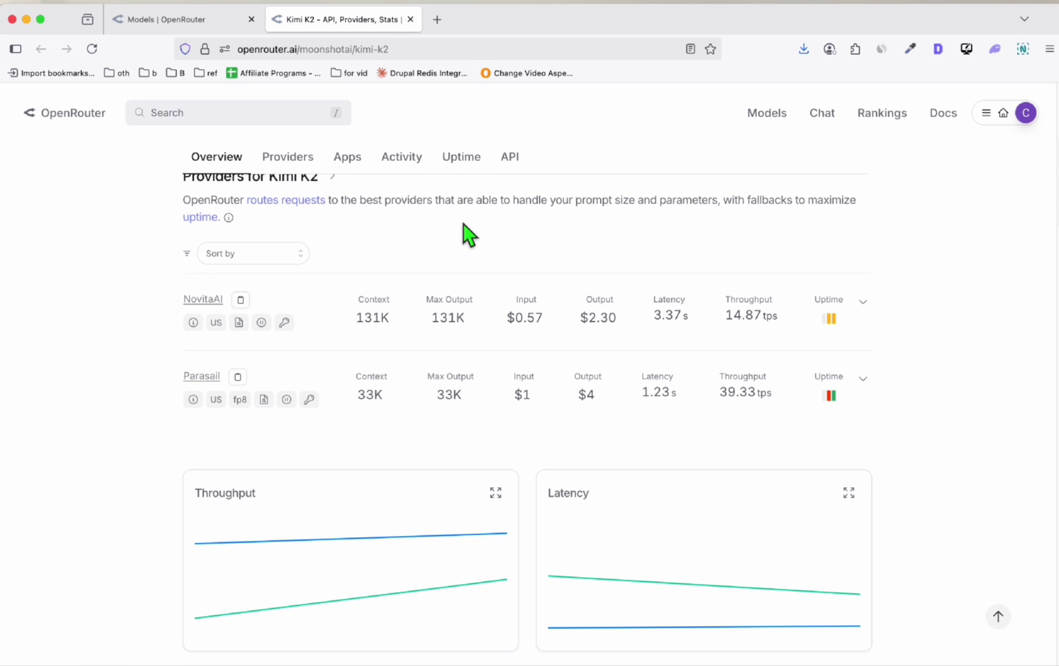
pyautogui.scroll(5, 491, 255)
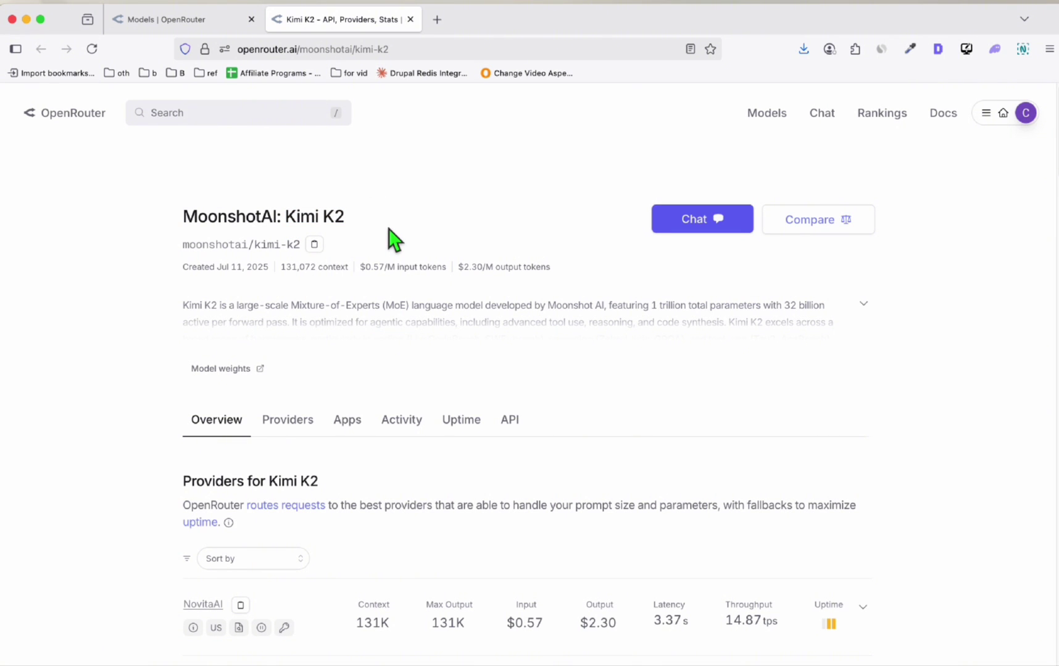
pyautogui.moveTo(286, 219); pyautogui.dragTo(344, 219)
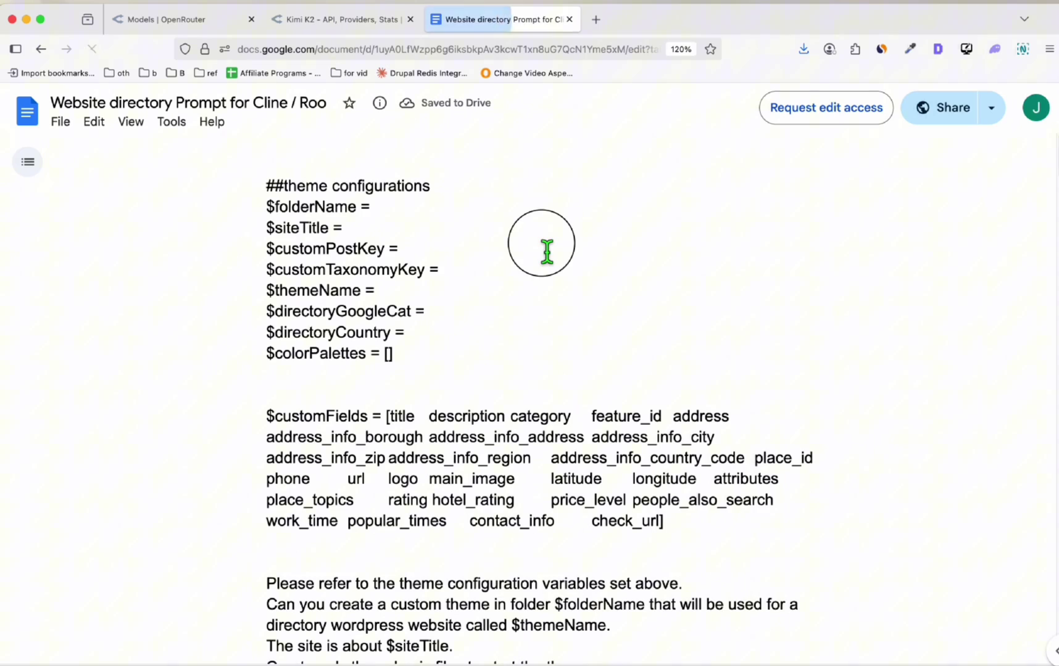
# Skim the Google Docs prompt, then open Generated CSV and highlight the Law Firm export row.
pyautogui.scroll(-2, 555, 254)
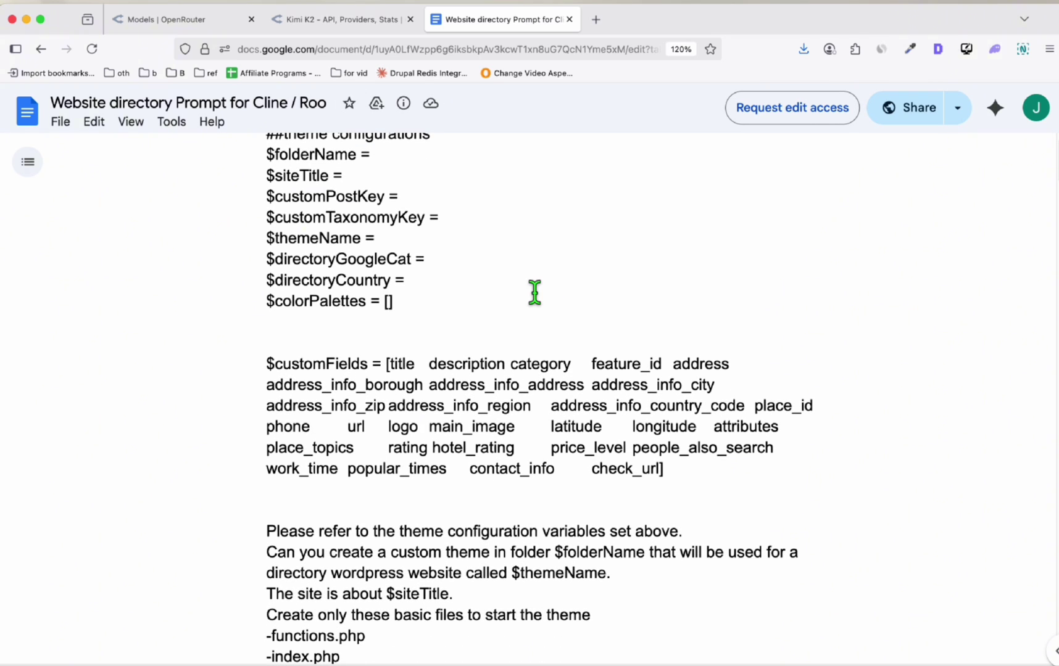
pyautogui.scroll(2, 494, 296)
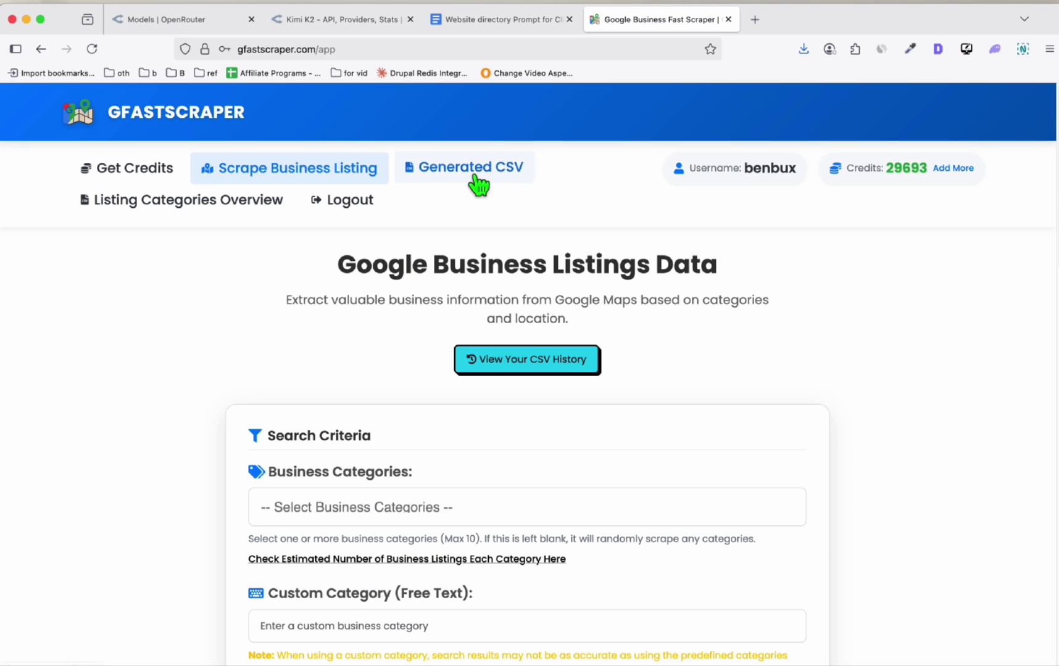
pyautogui.click(475, 170)
pyautogui.scroll(-5, 581, 191)
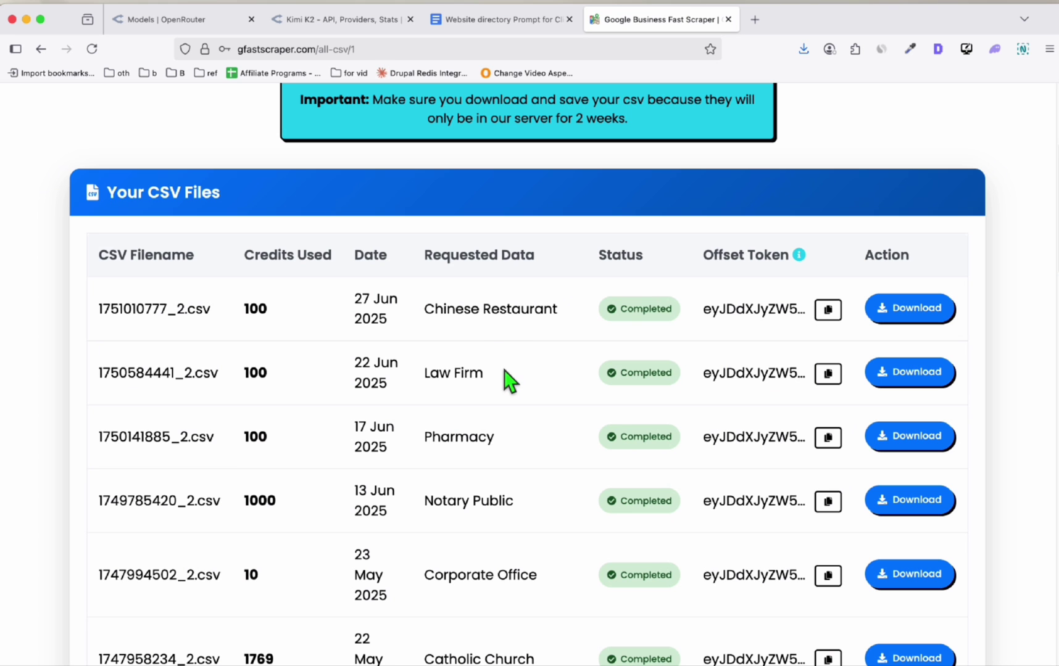
pyautogui.moveTo(490, 374); pyautogui.dragTo(419, 380)
pyautogui.click(505, 395)
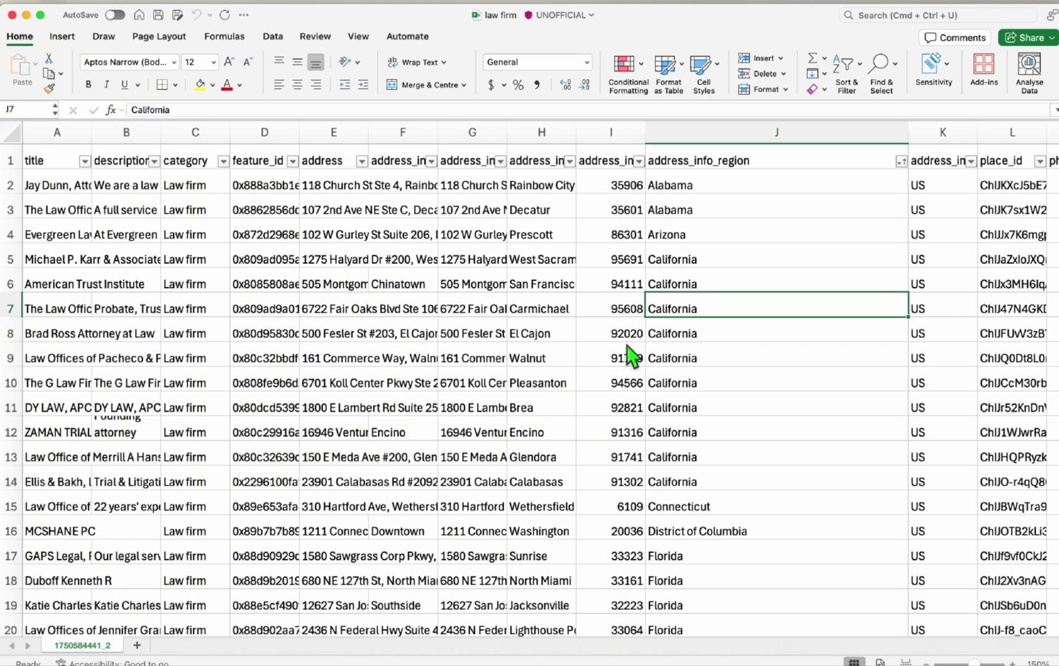
# Open the law firm workbook and inspect California entries like Walnut, Calabasas and Glendora in address_info_region.
pyautogui.click(727, 235)
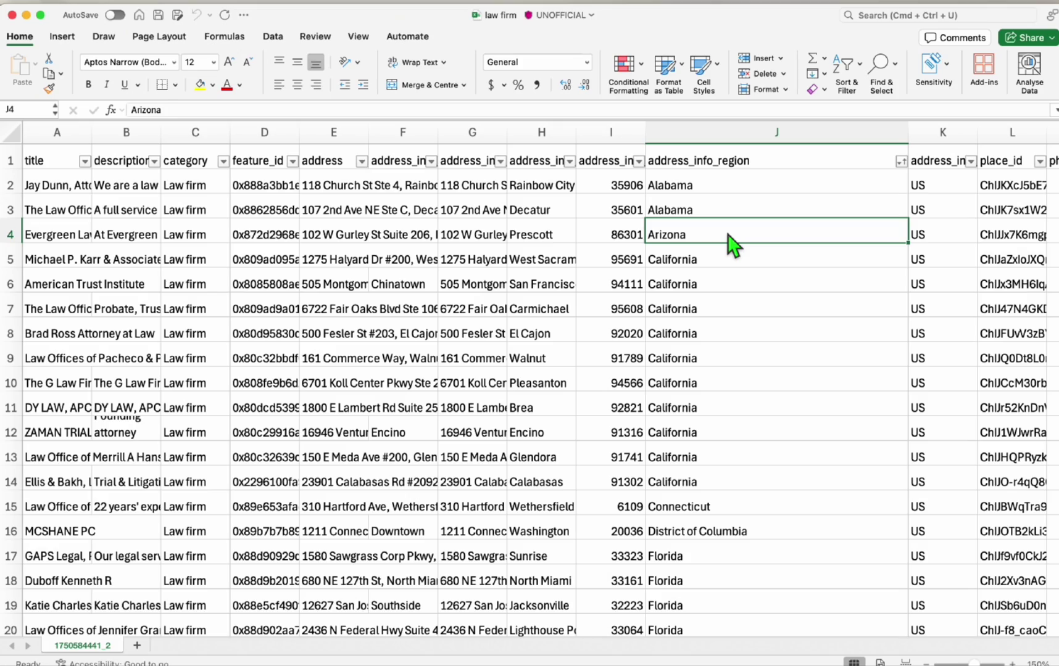
pyautogui.click(747, 308)
pyautogui.scroll(-2, 747, 280)
pyautogui.scroll(2, 747, 280)
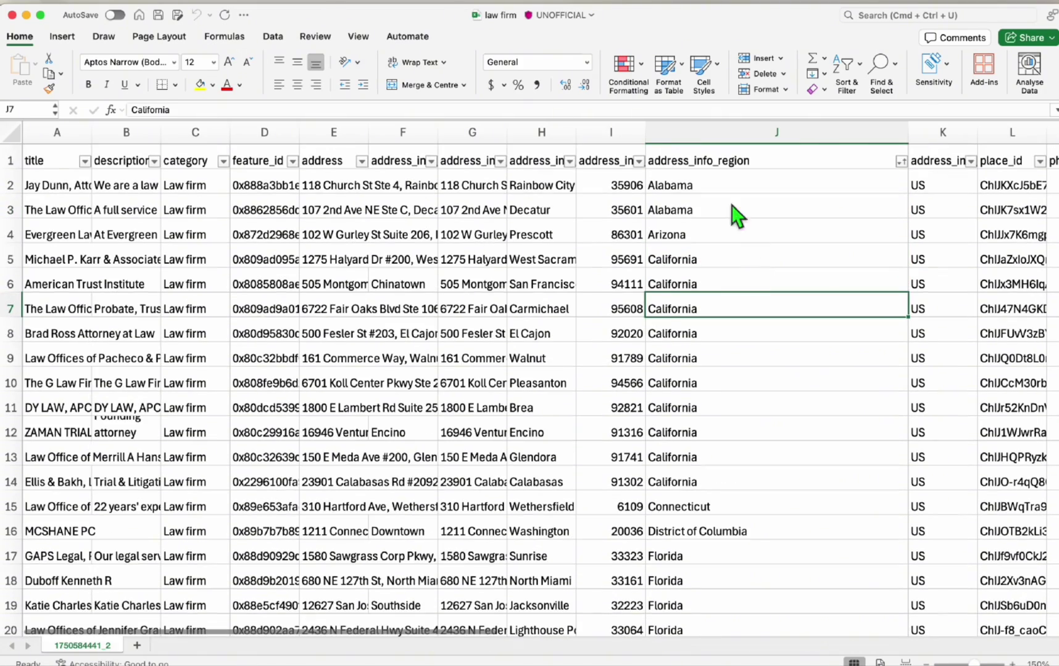
pyautogui.click(685, 166)
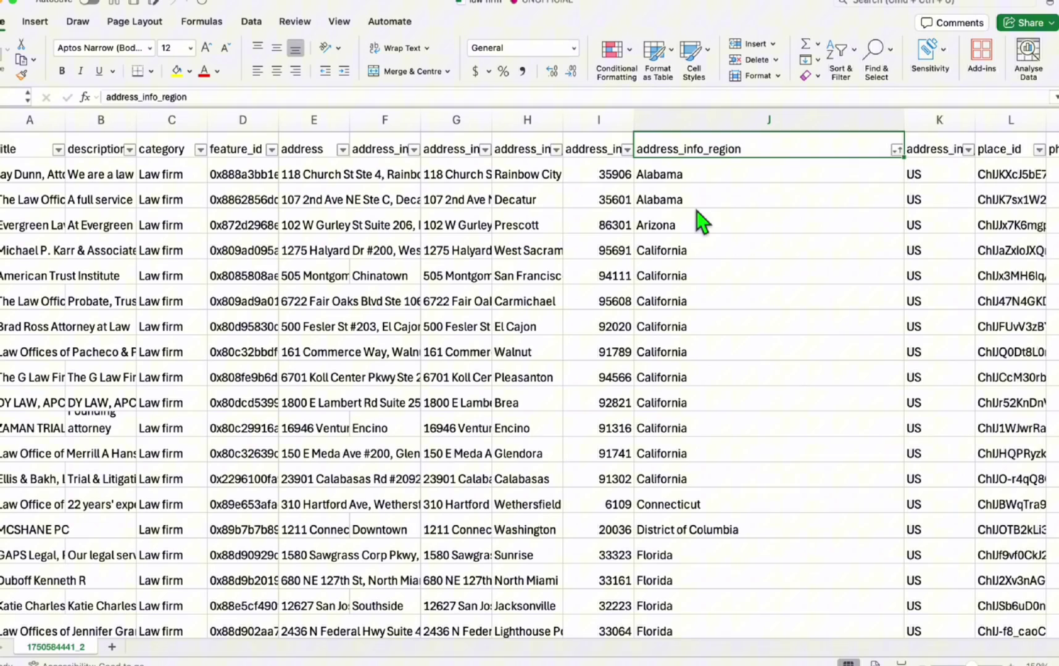
pyautogui.scroll(-1, 710, 277)
pyautogui.click(715, 330)
pyautogui.scroll(-2, 734, 296)
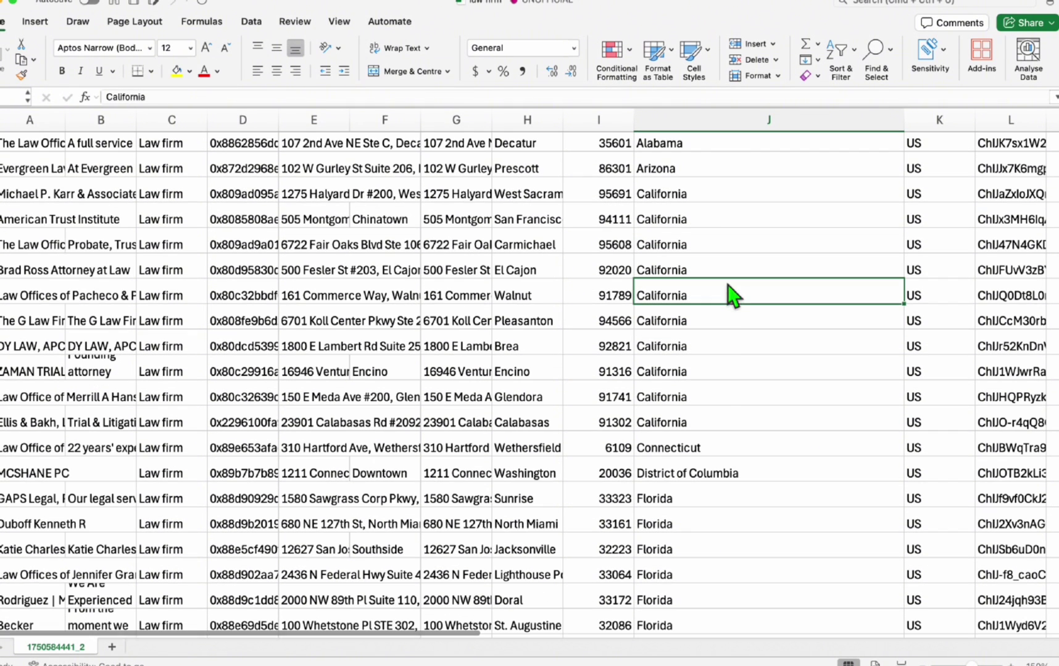
pyautogui.click(656, 426)
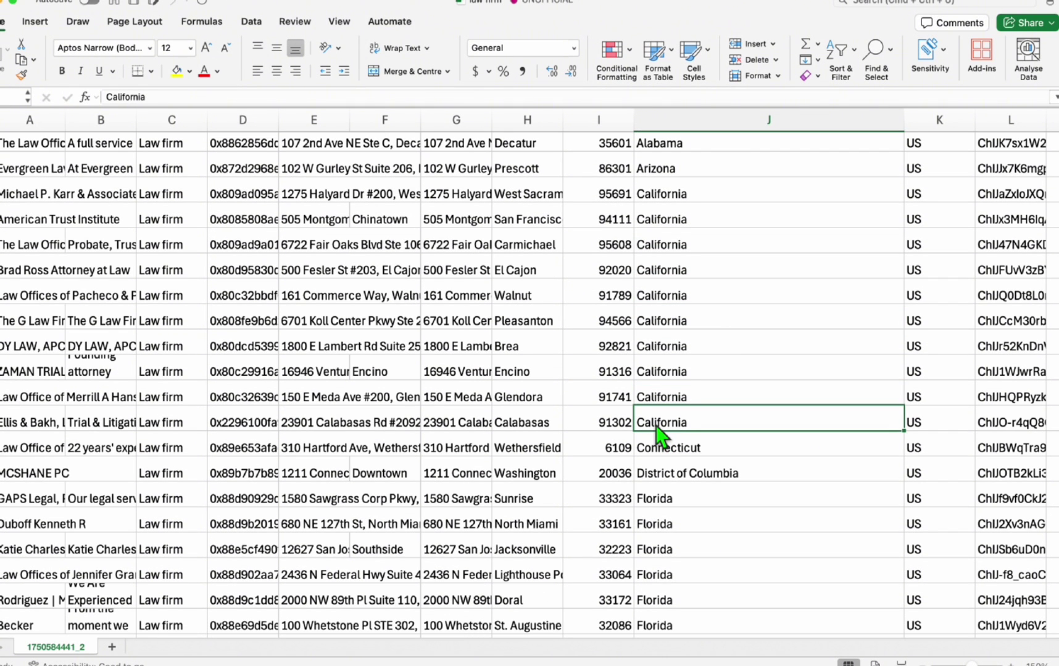
pyautogui.click(674, 405)
pyautogui.scroll(-2, 722, 407)
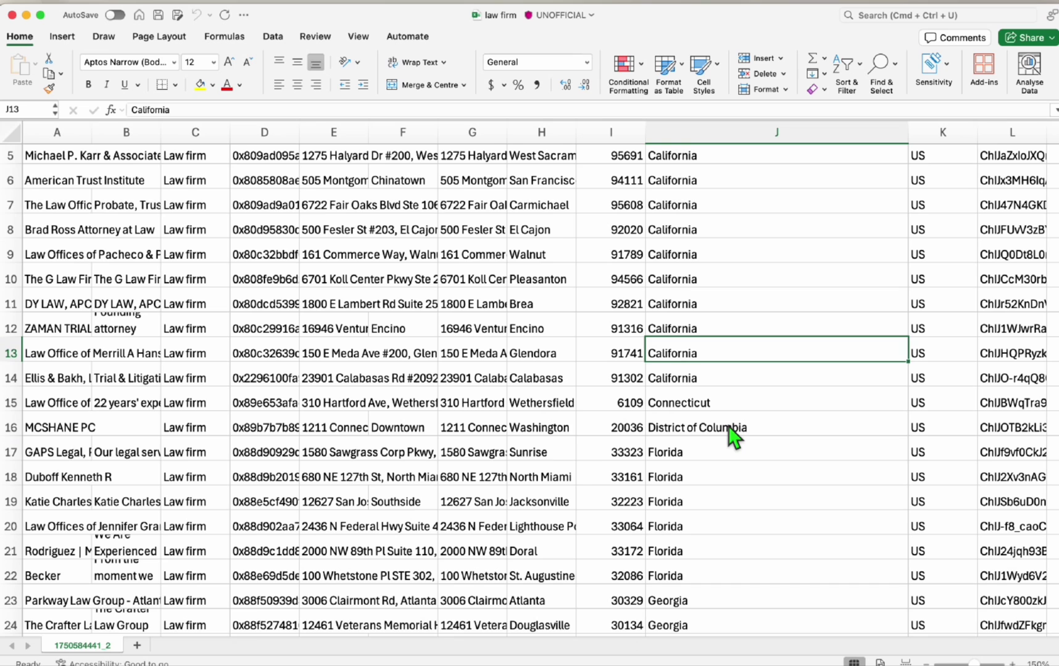
pyautogui.scroll(-2, 725, 425)
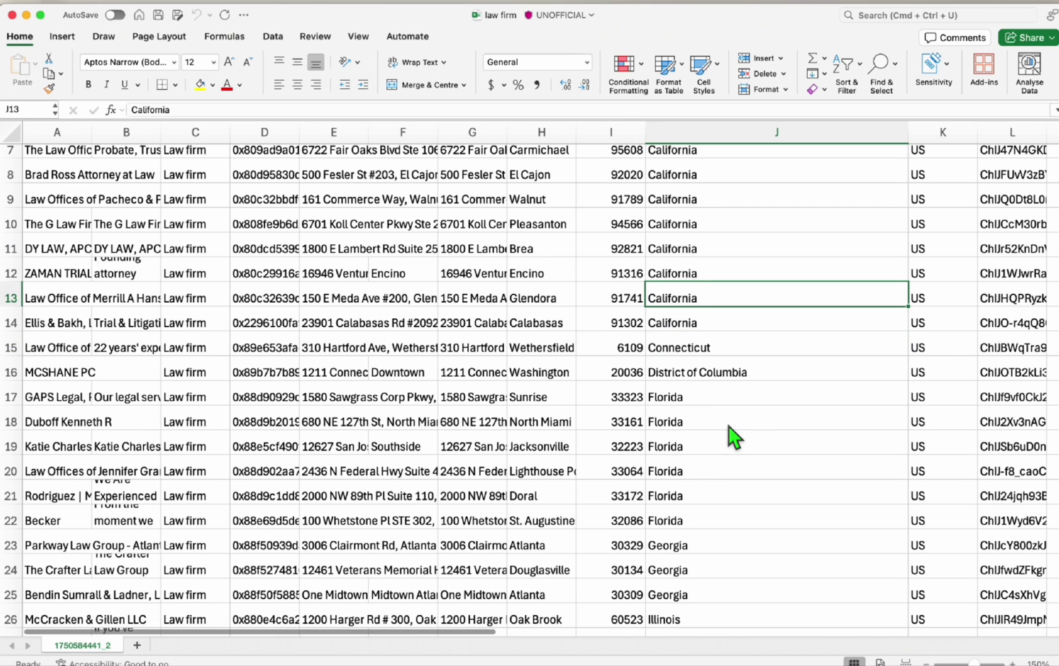
# Append 'K' to the folderName value and insert 'the' before USA in siteTitle.
pyautogui.press('super+Tab')
pyautogui.doubleClick(133, 122)
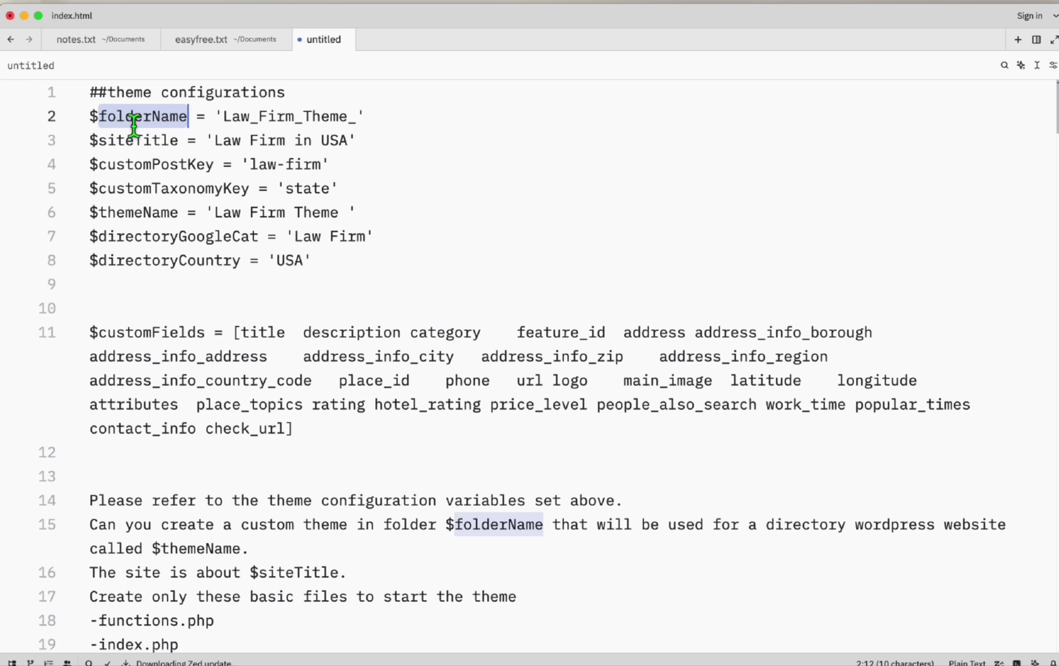
pyautogui.doubleClick(179, 145)
pyautogui.click(357, 118)
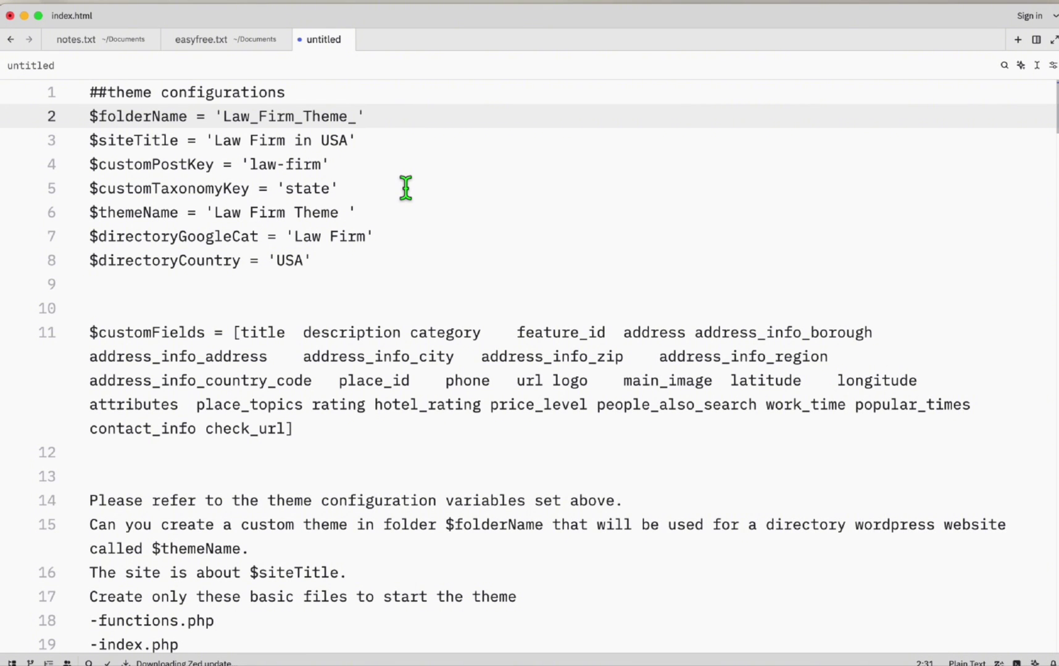
pyautogui.write('Kimi_k2')
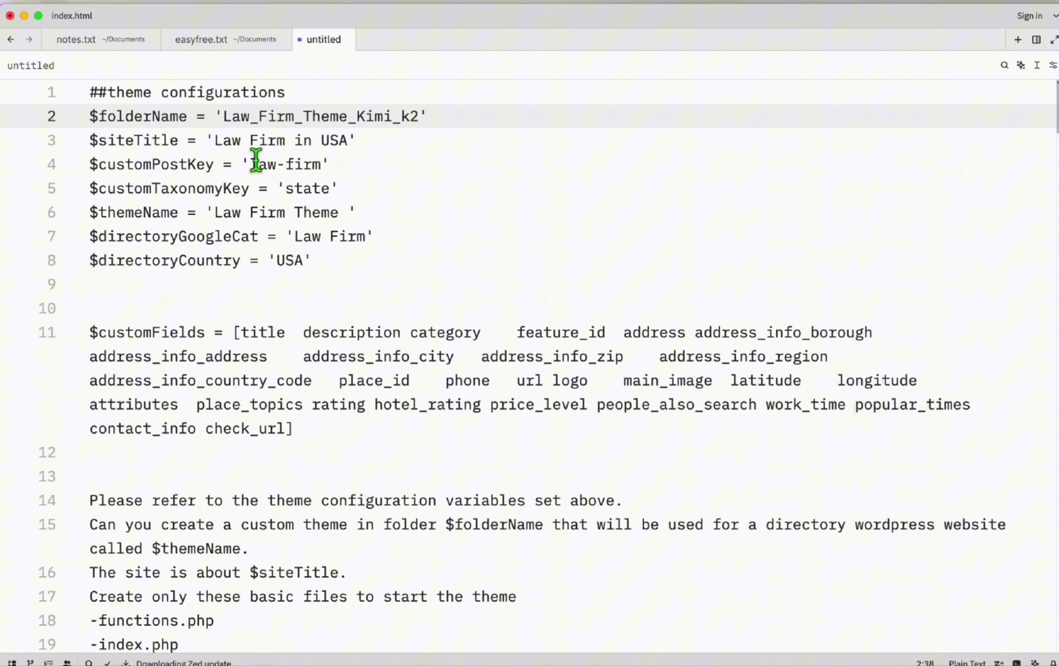
pyautogui.click(223, 117)
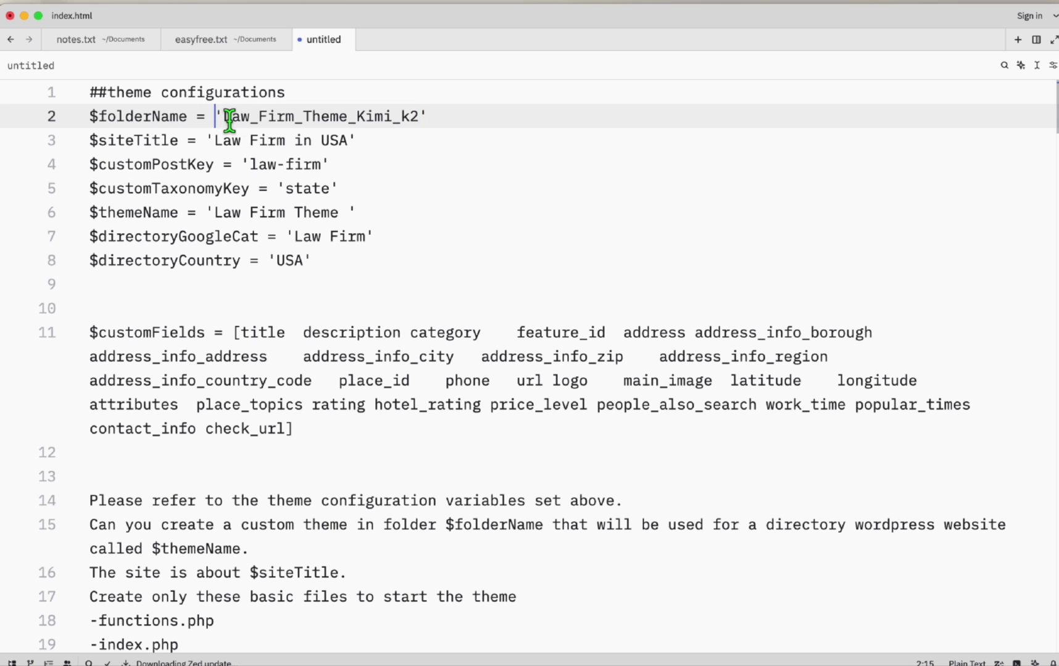
pyautogui.doubleClick(155, 146)
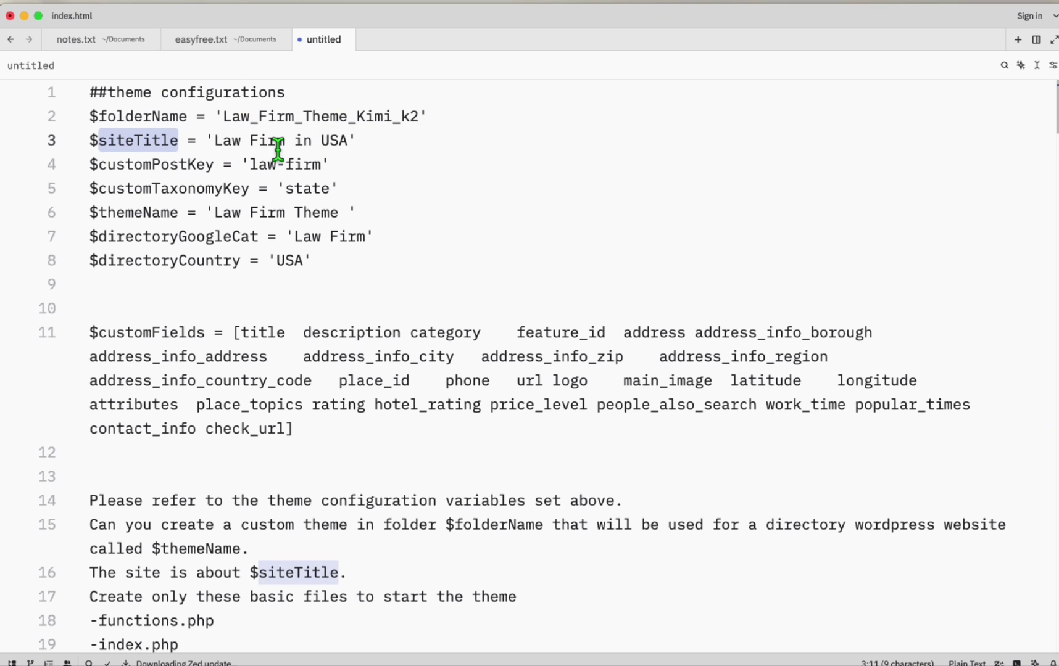
pyautogui.click(321, 148)
pyautogui.write('the')
# Check the customPostKey and state taxonomy values, then append 'Kimi K2' to the themeName.
pyautogui.click(205, 167)
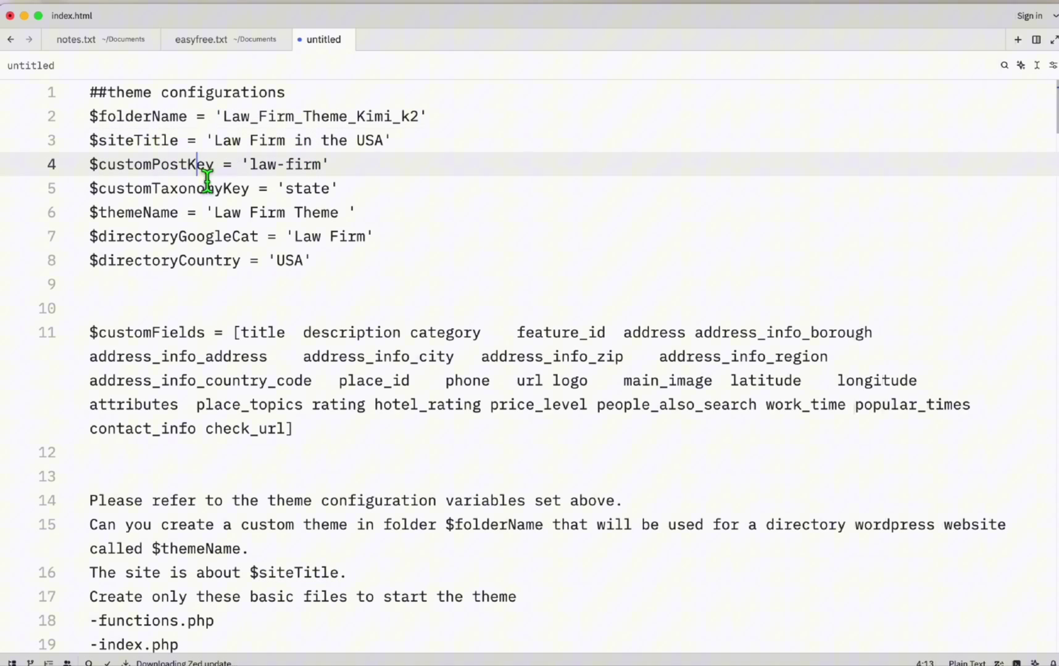
pyautogui.doubleClick(262, 167)
pyautogui.doubleClick(293, 166)
pyautogui.doubleClick(197, 190)
pyautogui.doubleClick(312, 190)
pyautogui.doubleClick(137, 215)
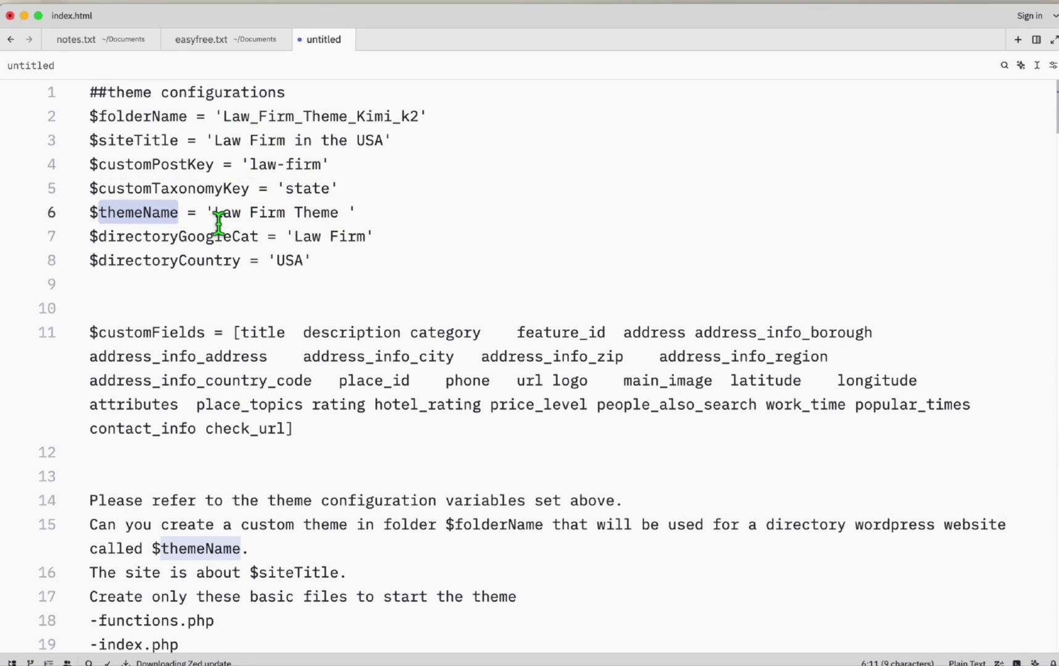
pyautogui.moveTo(218, 216); pyautogui.dragTo(332, 215)
pyautogui.click(350, 215)
pyautogui.write('K')
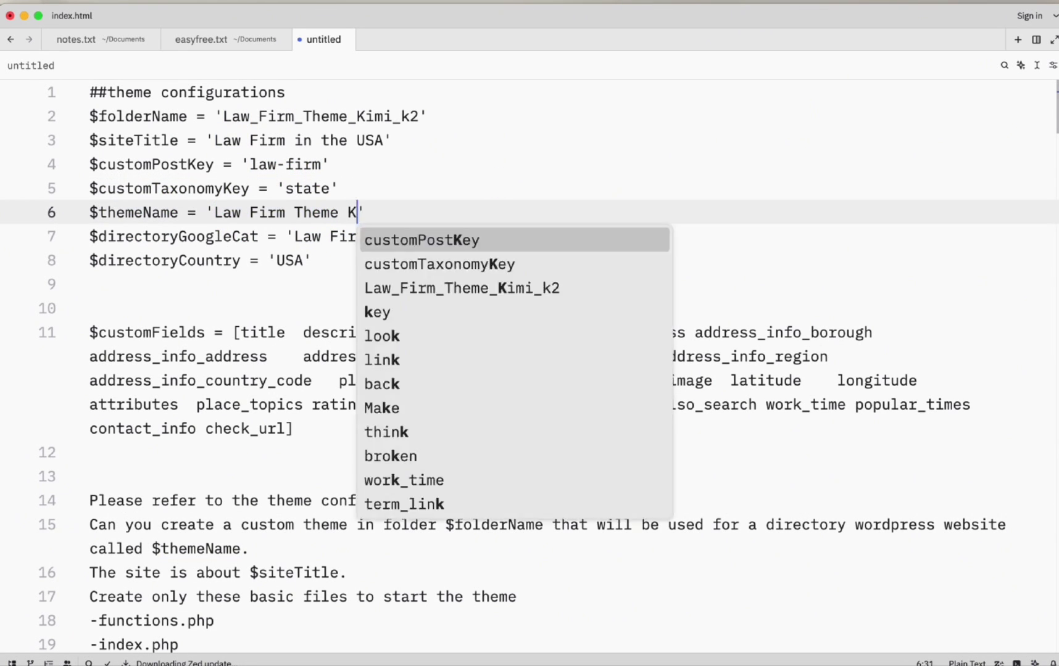
pyautogui.write('imi K2')
# Set directoryGoogleCat to 'Law Firm' and directoryCountry to 'USA'.
pyautogui.click(281, 246)
pyautogui.click(255, 219)
pyautogui.doubleClick(161, 226)
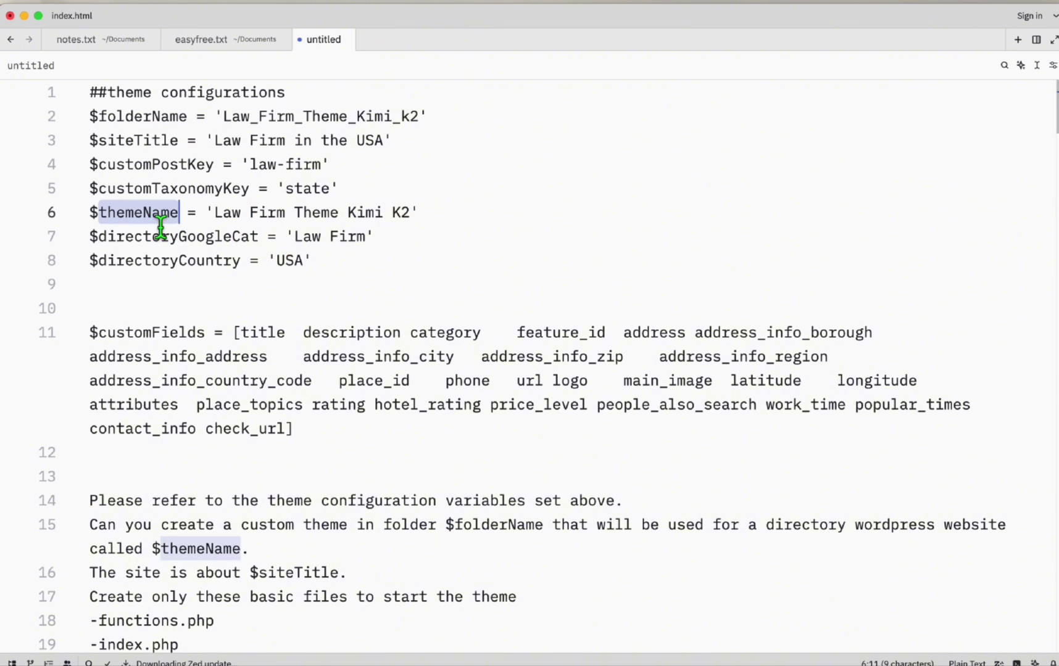
pyautogui.doubleClick(189, 236)
pyautogui.click(300, 241)
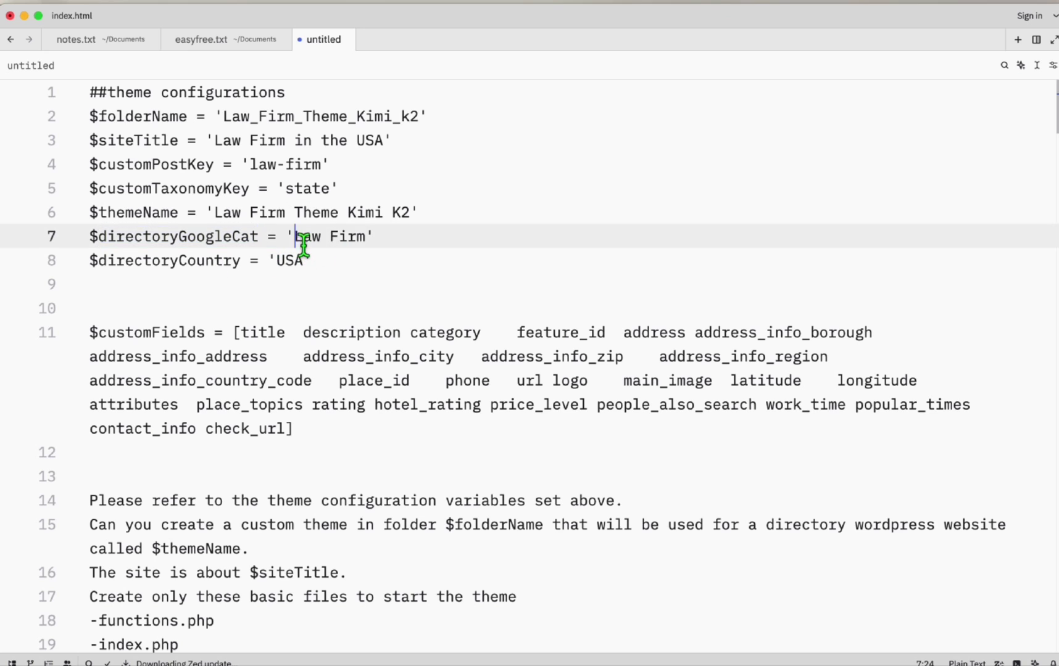
pyautogui.keyDown('shift'); pyautogui.click(369, 242); pyautogui.keyUp('shift')
pyautogui.doubleClick(293, 266)
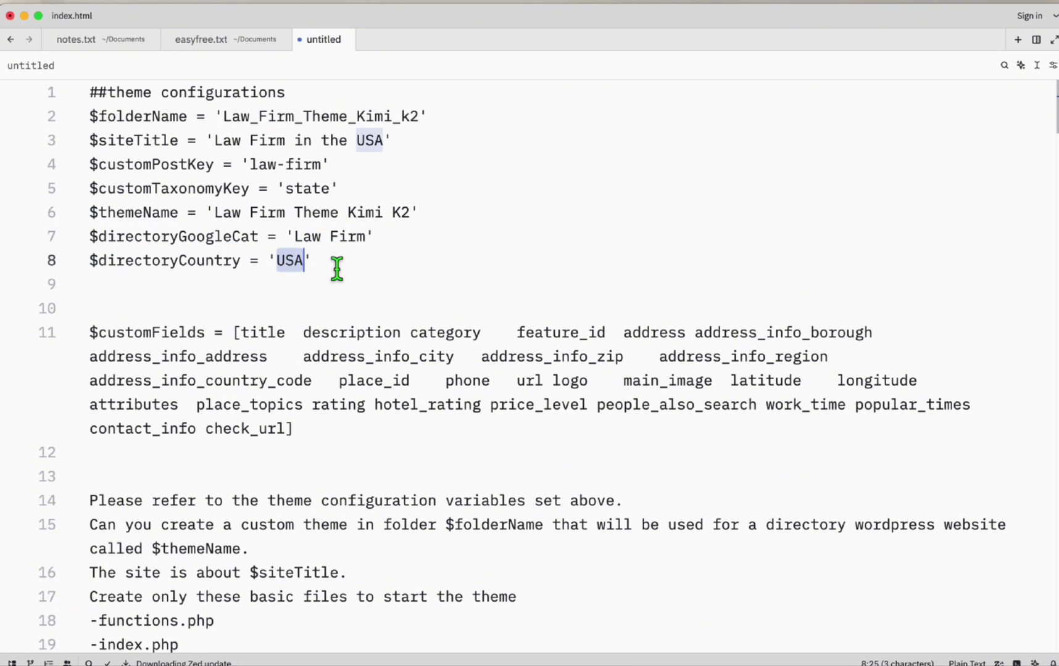
pyautogui.click(343, 268)
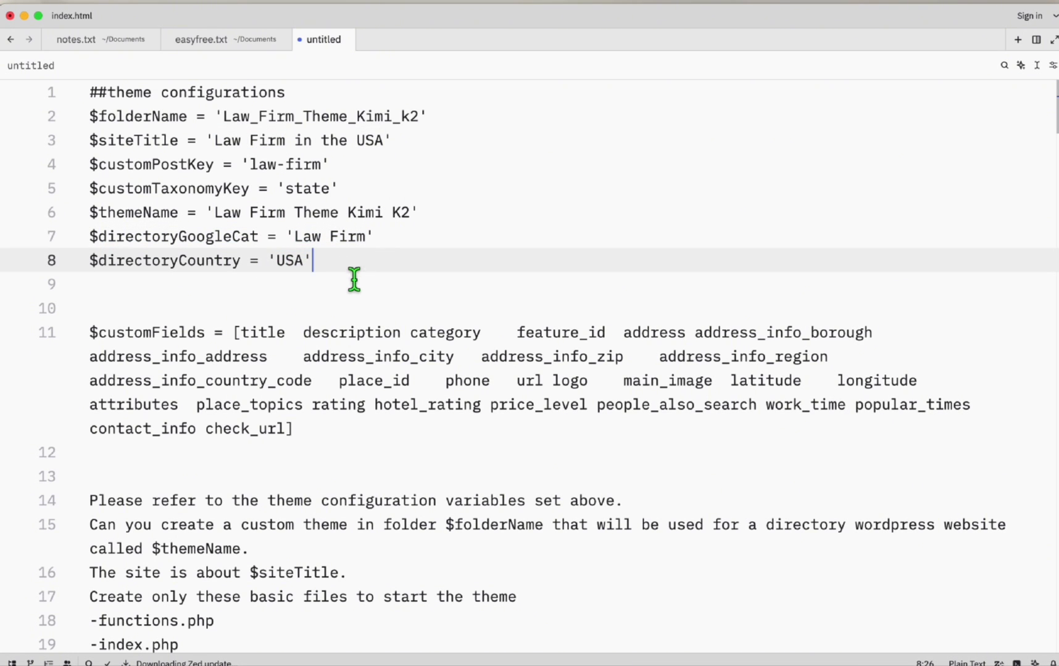
pyautogui.press('super+Tab')
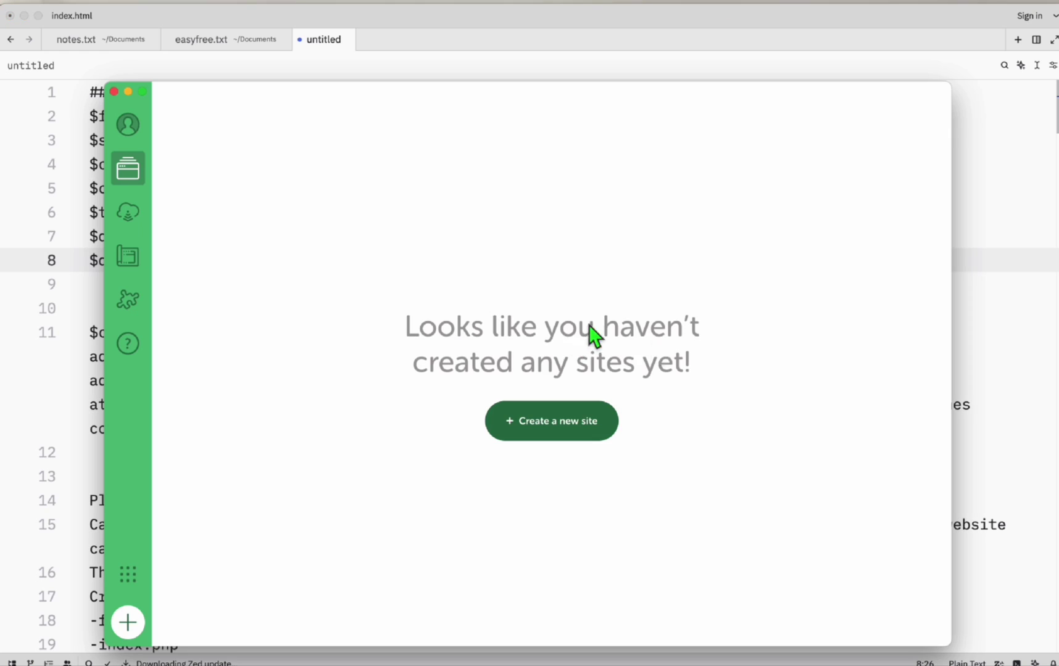
# Create a Local site named 'law firm' with one-click admin turned on.
pyautogui.click(573, 437)
pyautogui.write('law firm')
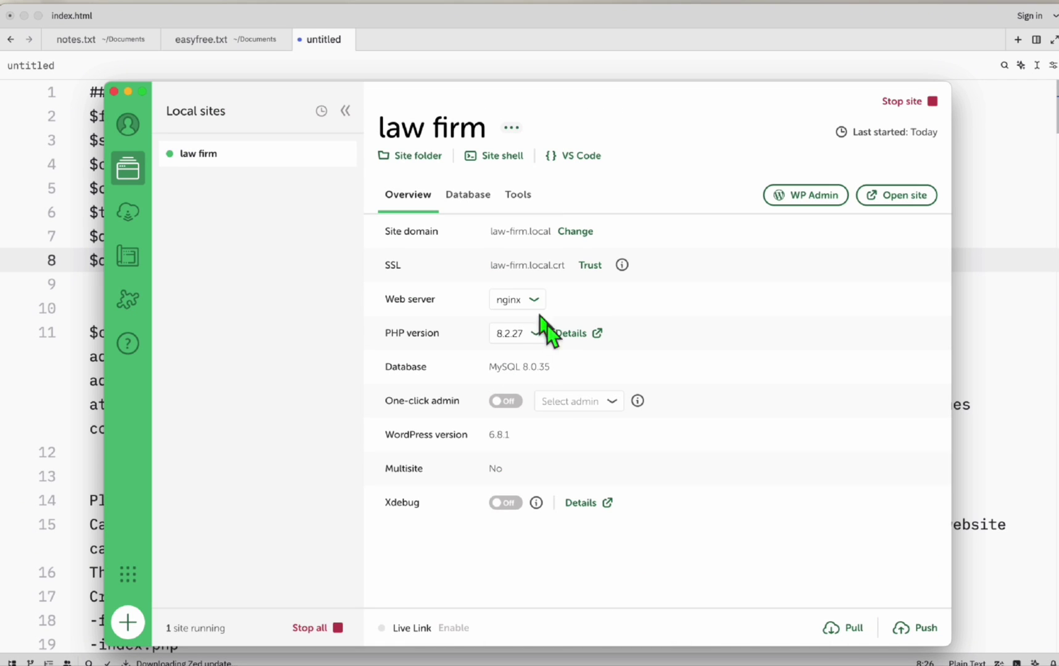
pyautogui.click(505, 401)
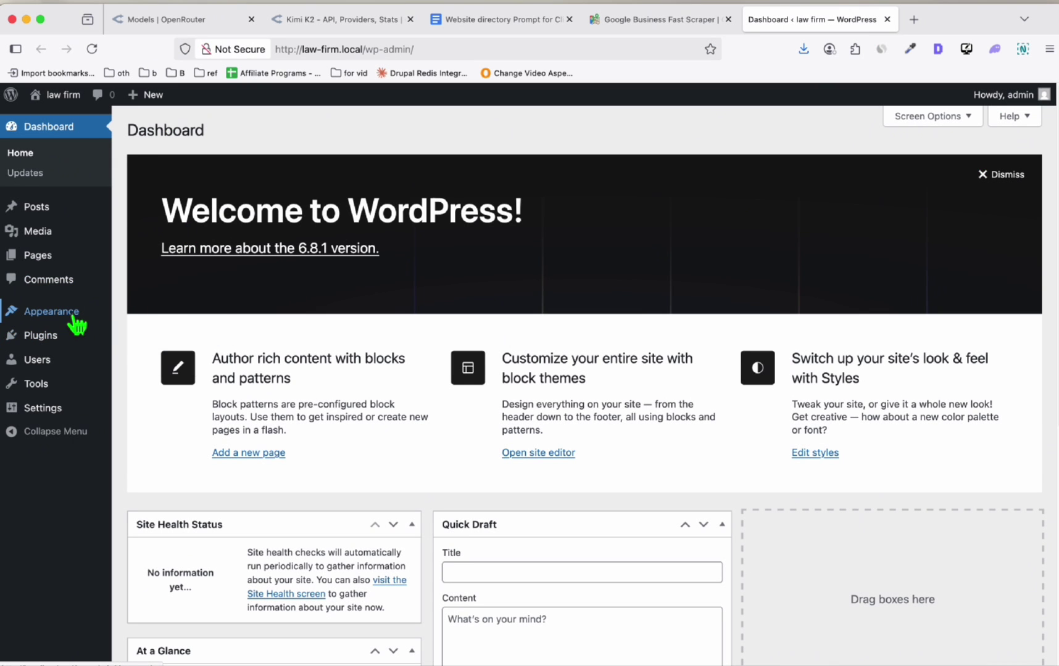
# View the three installed themes under Appearance > Themes, with Twenty Twenty-Five active.
pyautogui.moveTo(69, 314)
pyautogui.click(141, 313)
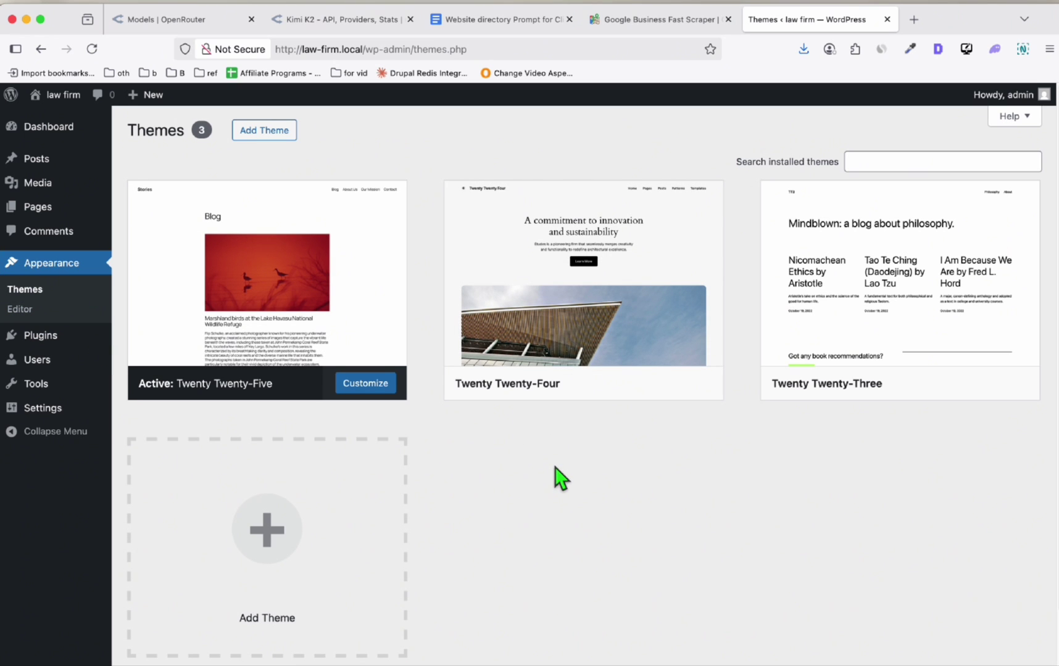
pyautogui.press('super+Tab')
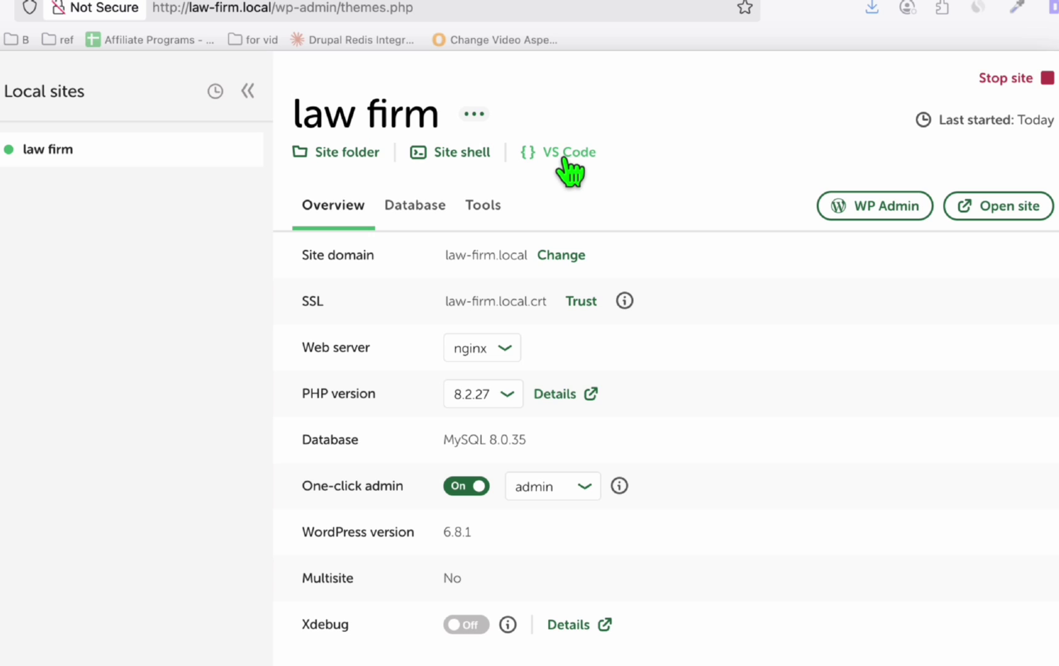
# Open the site's public folder in VS Code and switch Cline's model to moonshotai/kimi-k2.
pyautogui.click(565, 158)
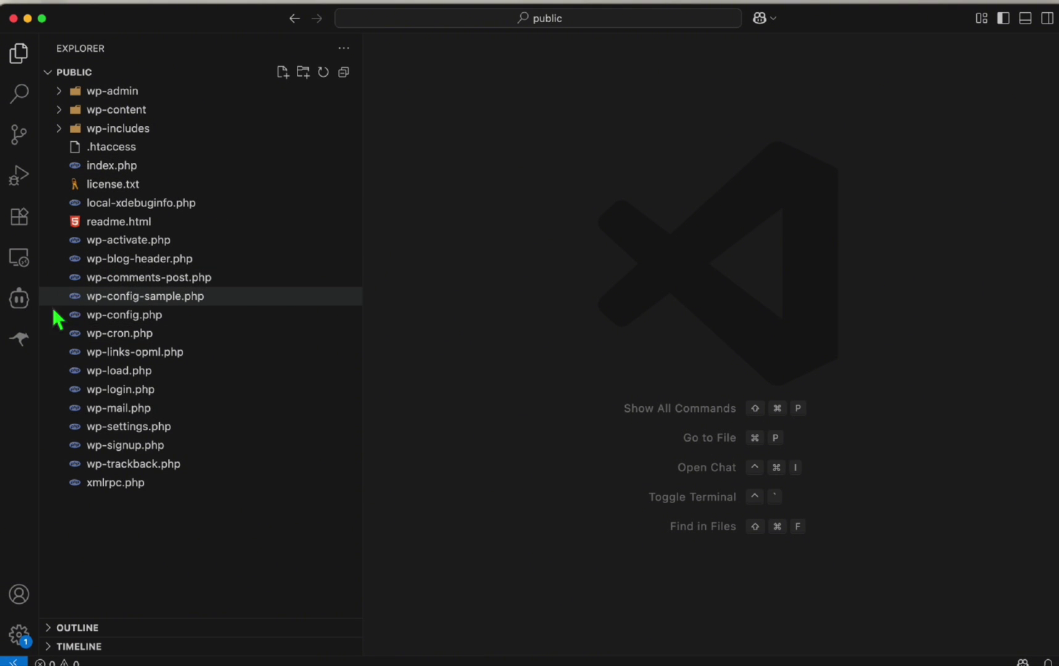
pyautogui.click(21, 302)
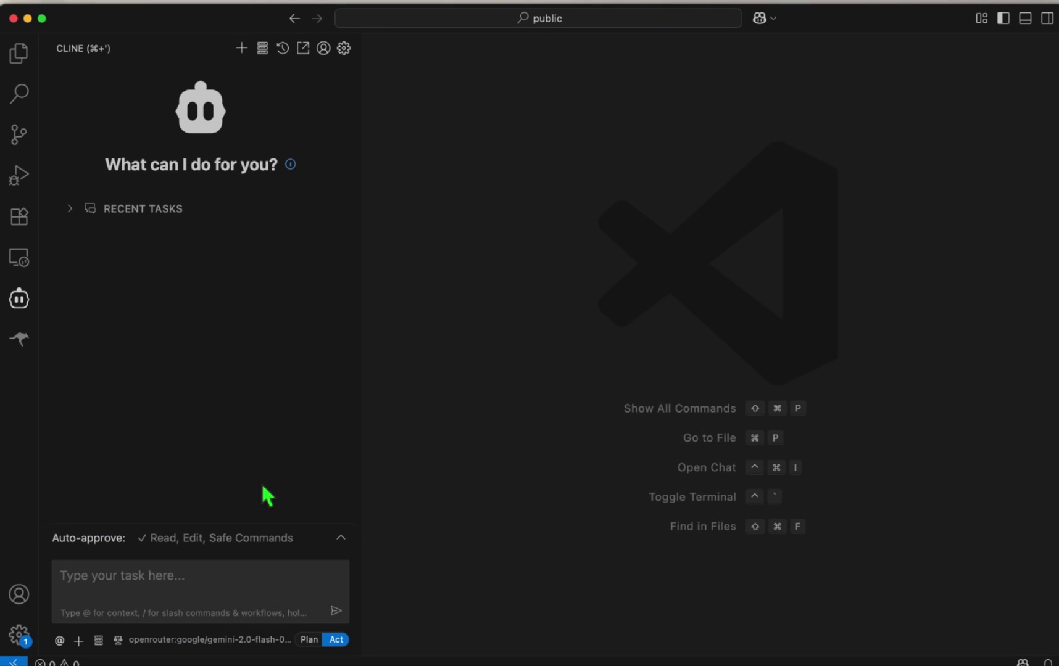
pyautogui.click(204, 642)
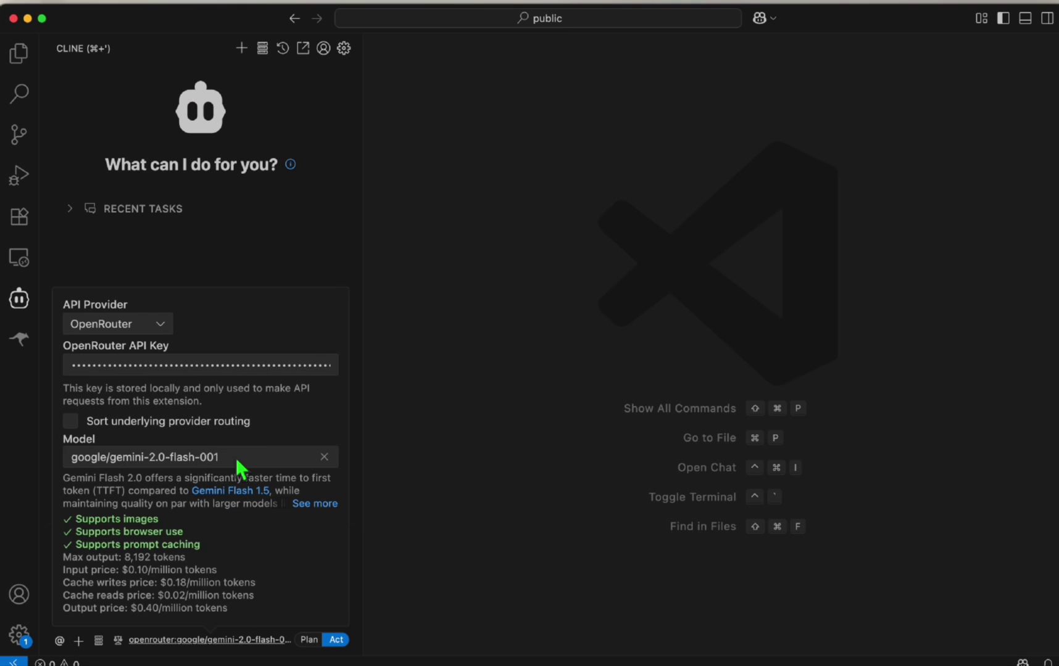
pyautogui.moveTo(243, 463); pyautogui.dragTo(65, 472)
pyautogui.write('moonshotai/kimi-k2')
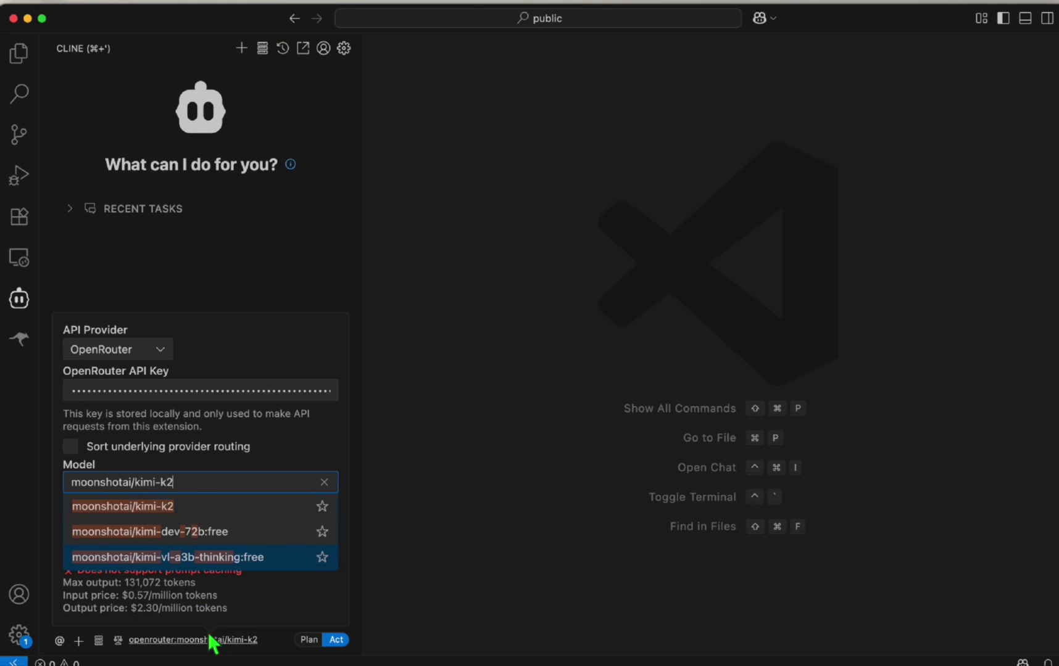
# Copy the entire Zed prompt into Cline's task box and send it.
pyautogui.press('super+Tab')
pyautogui.press('super+a')
pyautogui.scroll(-20, 374, 210)
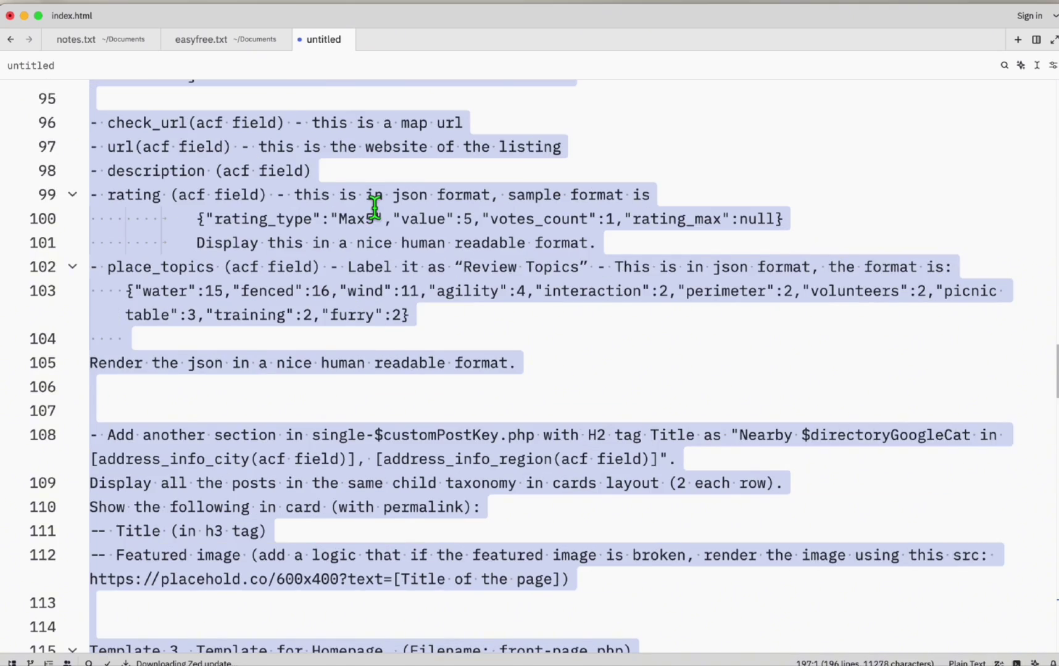
pyautogui.scroll(-15, 374, 210)
pyautogui.scroll(4, 203, 307)
pyautogui.press('super+c')
pyautogui.press('super+Tab')
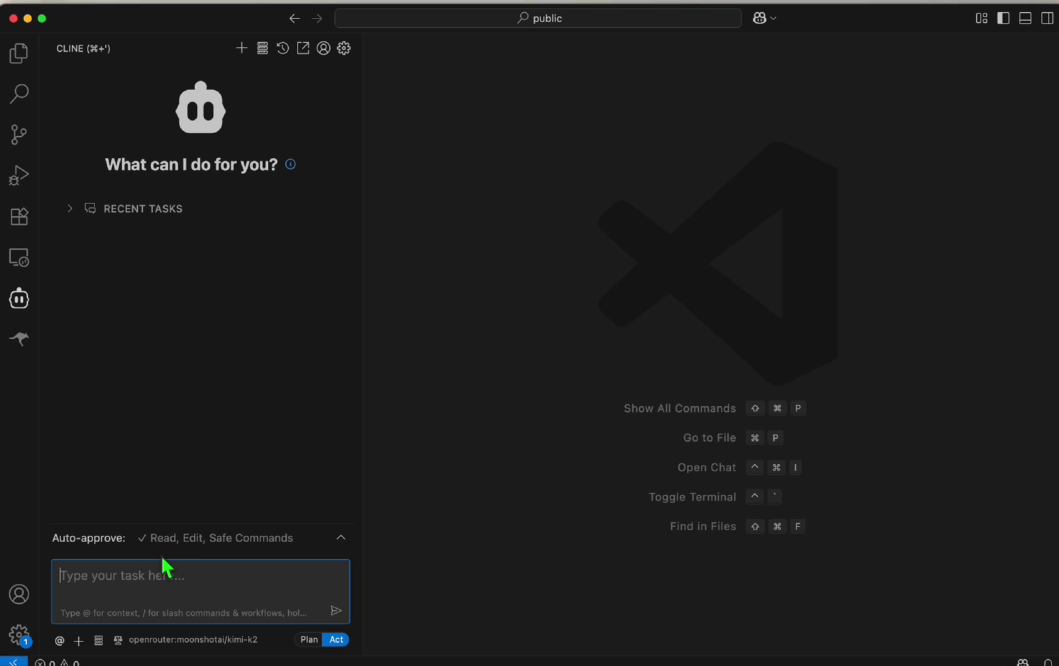
pyautogui.press('super+v')
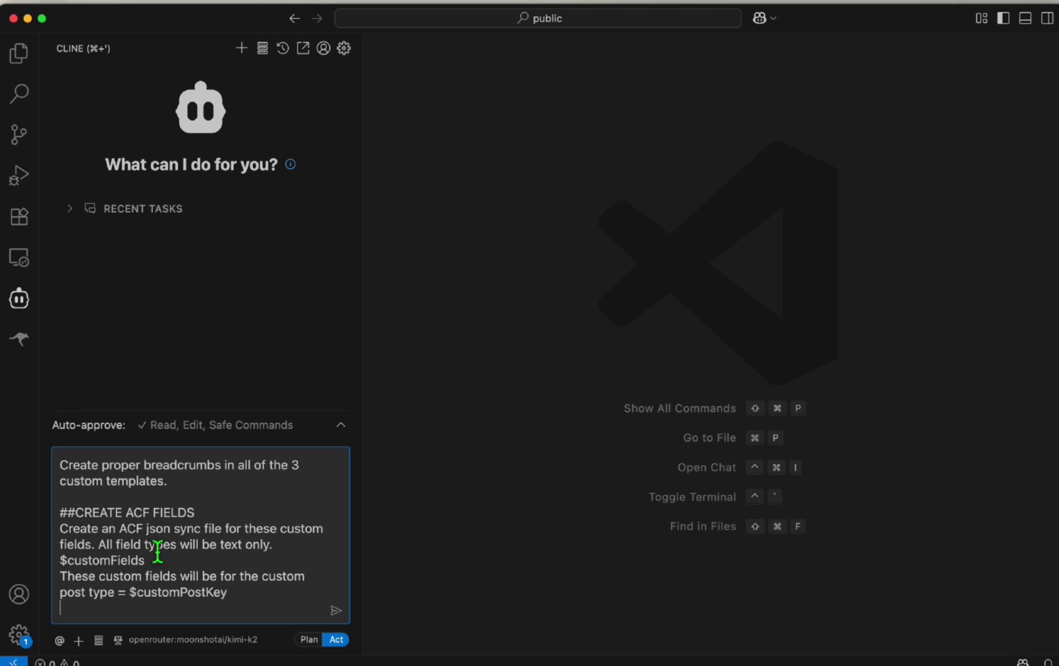
pyautogui.click(336, 613)
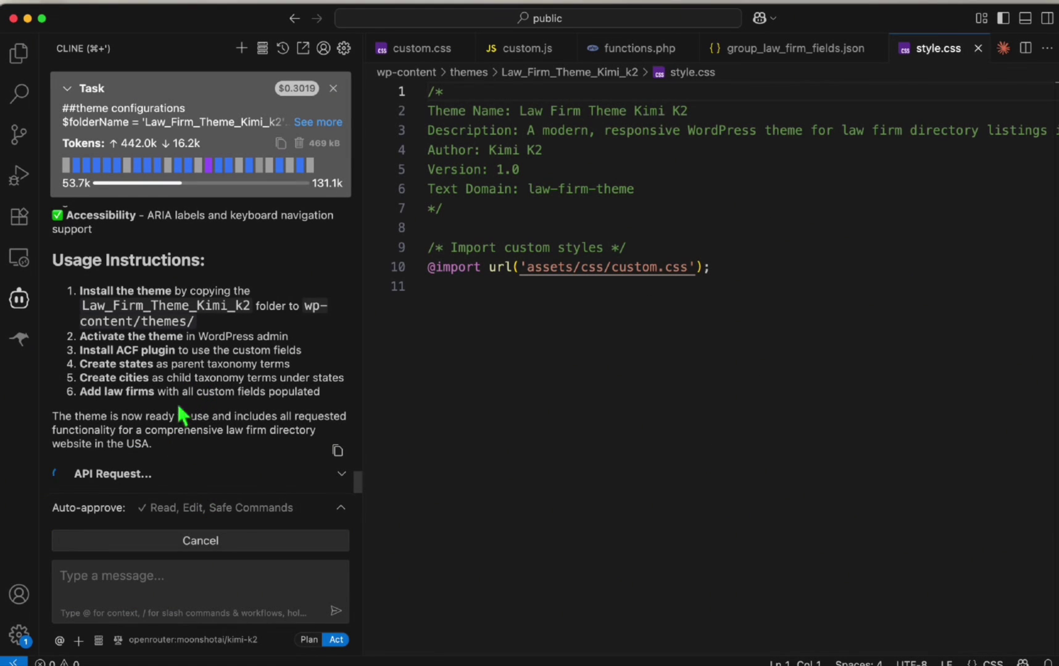
# Review Cline's output and browse the generated Law_Firm_Theme_Kimi_k2 files, including assets.
pyautogui.scroll(5, 160, 370)
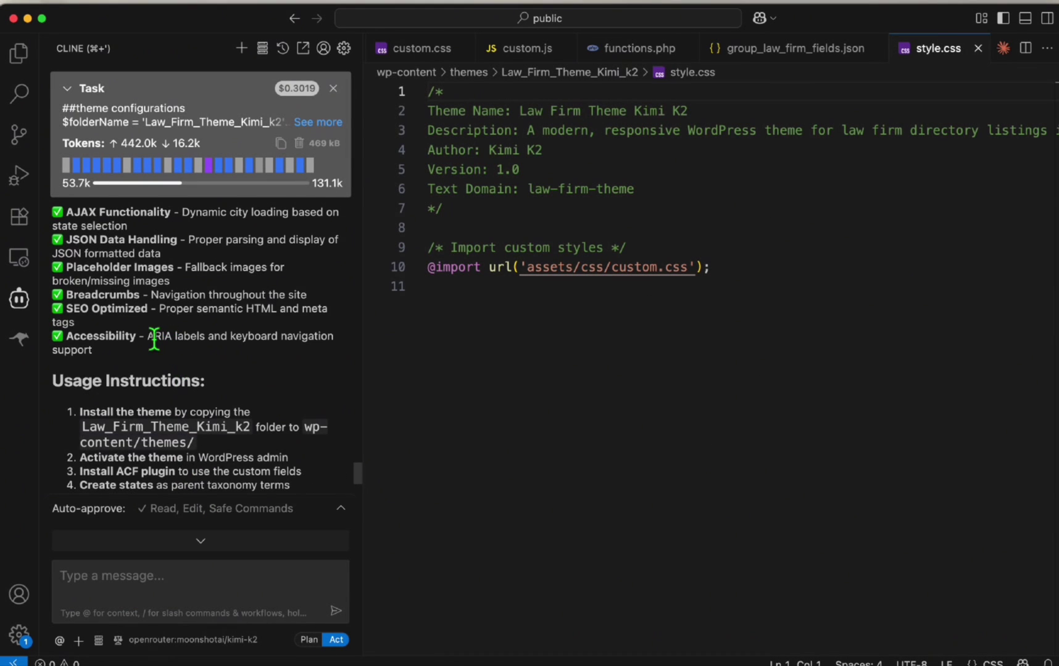
pyautogui.scroll(8, 132, 301)
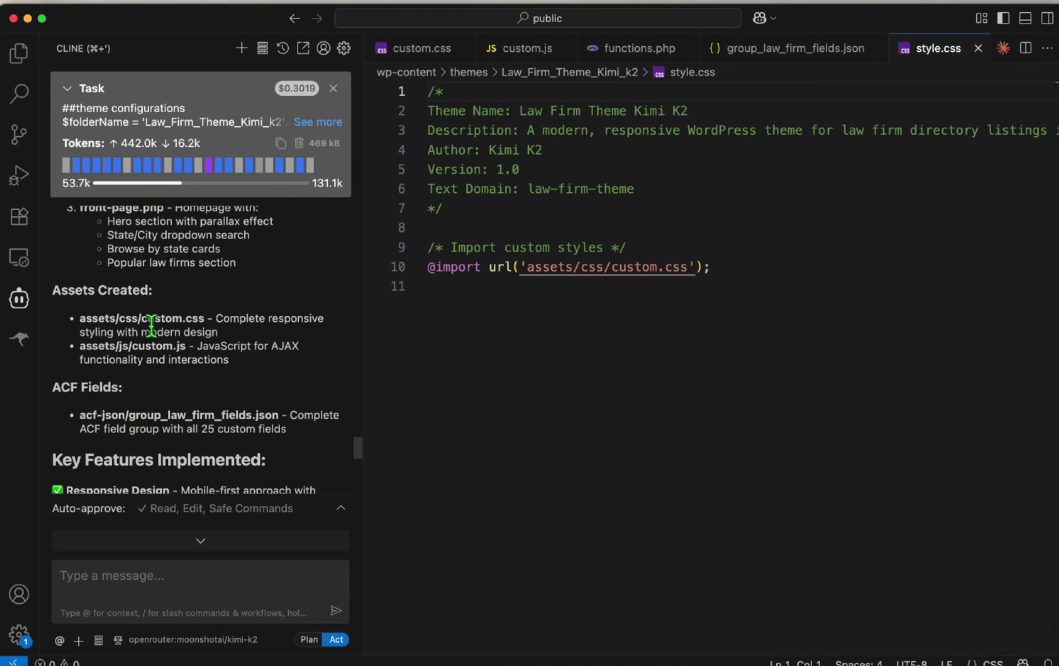
pyautogui.scroll(3, 157, 328)
pyautogui.scroll(-3, 161, 270)
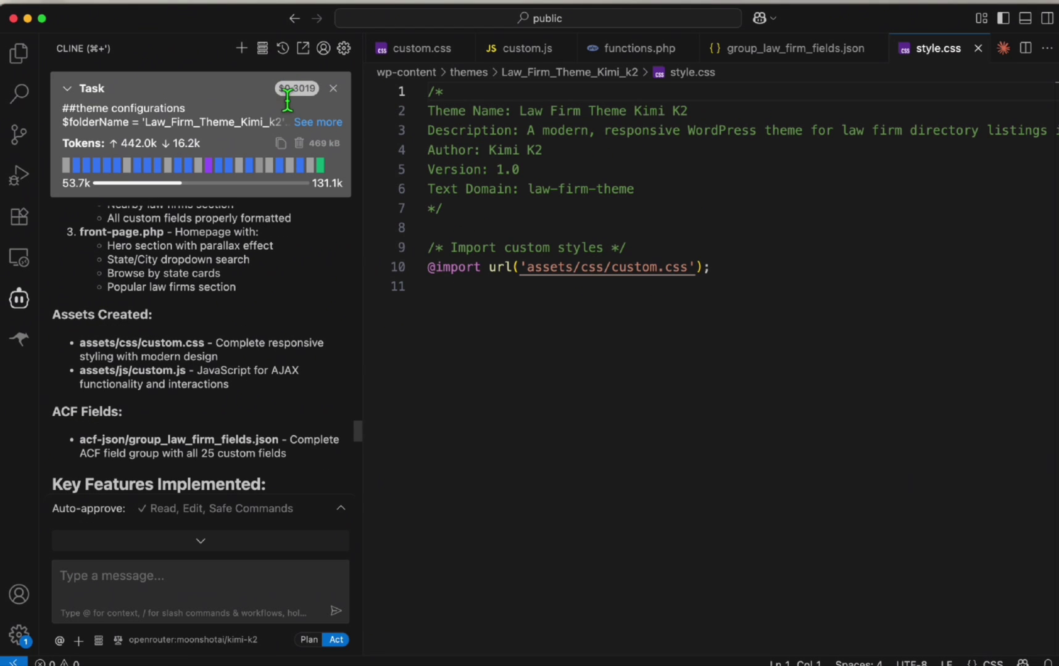
pyautogui.click(19, 54)
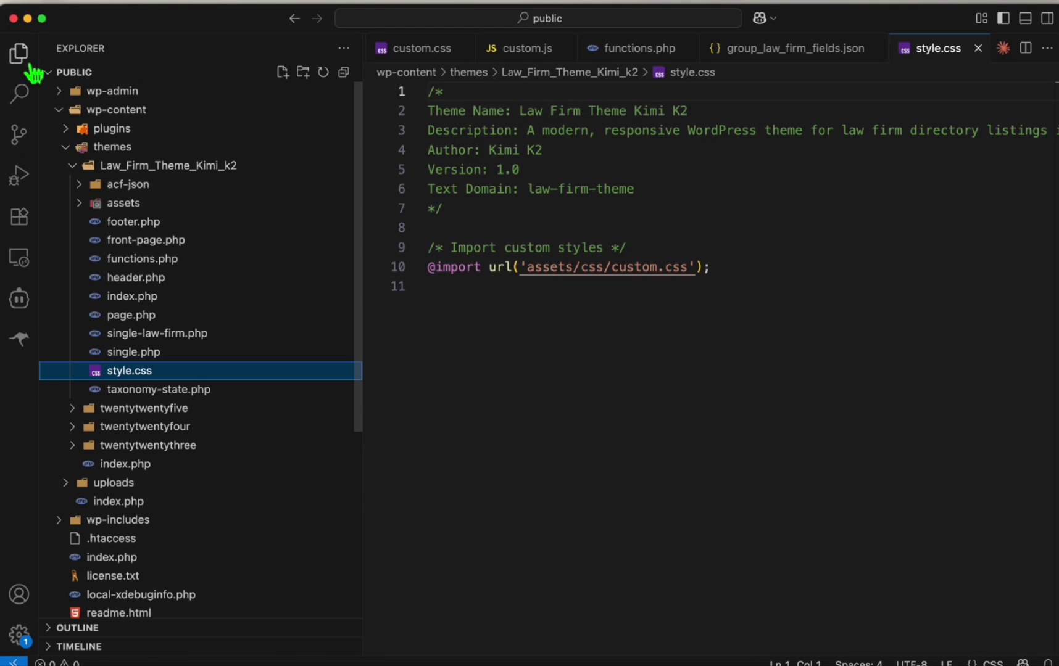
pyautogui.click(87, 206)
pyautogui.click(89, 206)
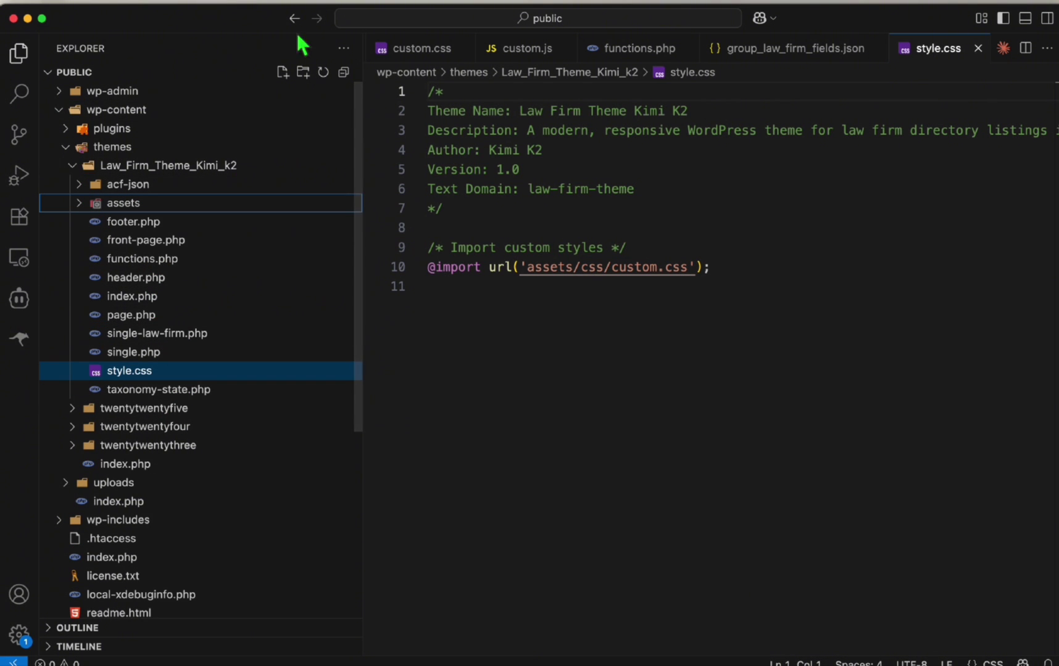
pyautogui.press('super+Tab')
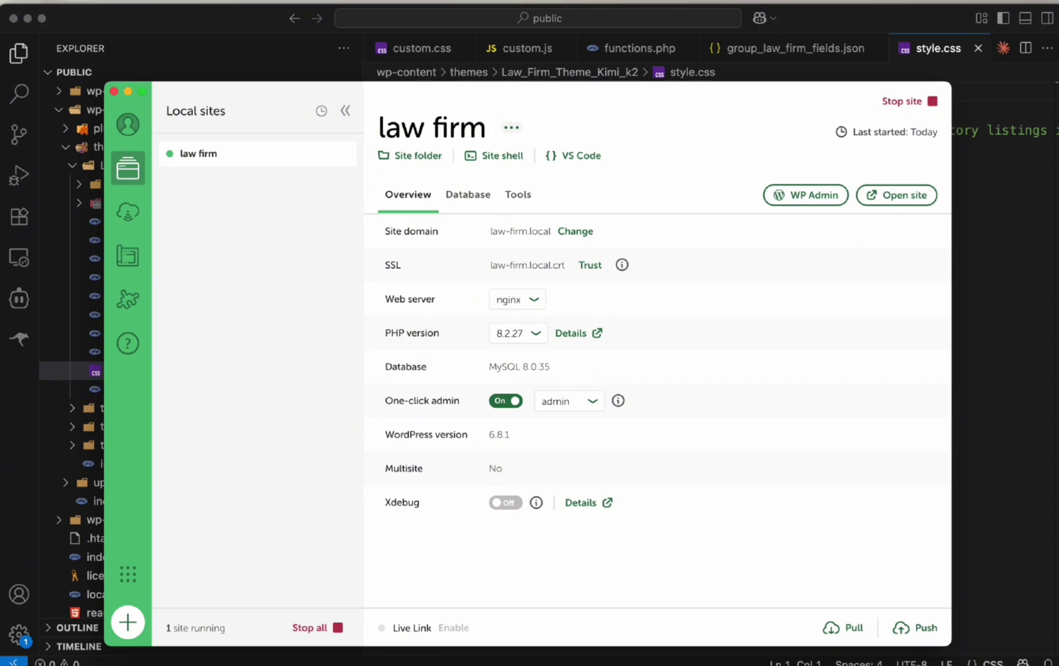
# Activate Law Firm Theme Kimi K2 from the law firm site's Appearance > Themes page.
pyautogui.click(811, 204)
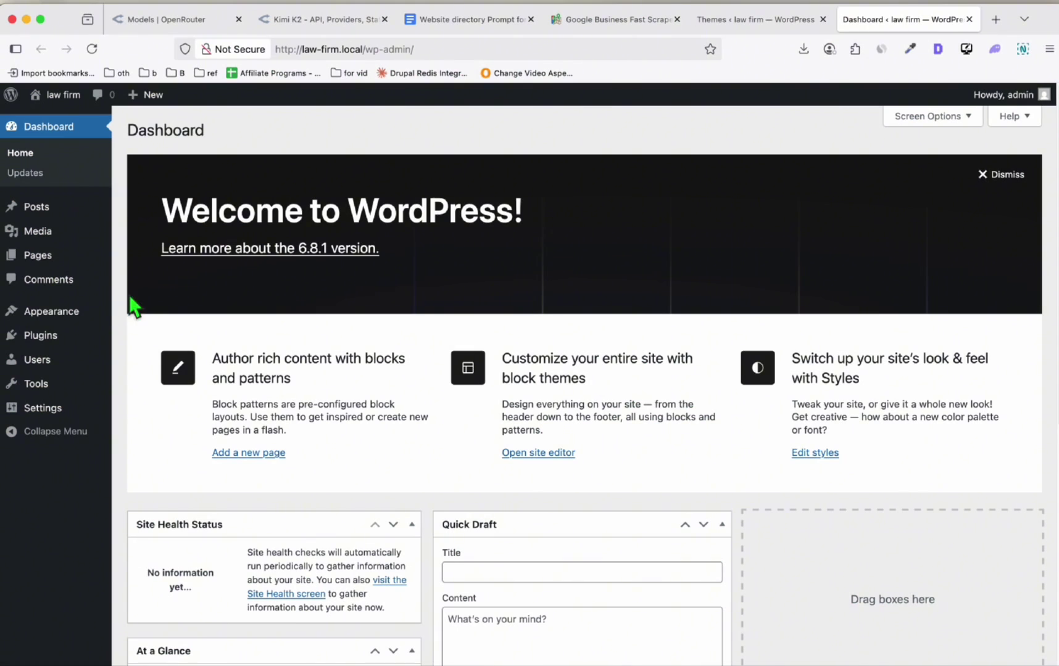
pyautogui.moveTo(51, 316)
pyautogui.click(154, 313)
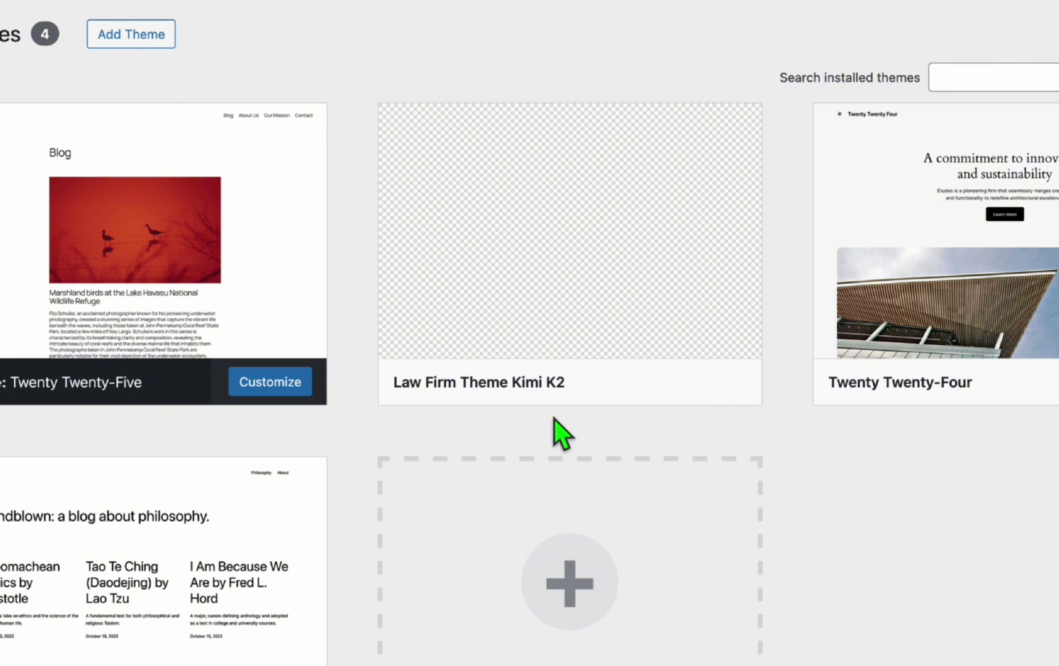
pyautogui.click(607, 383)
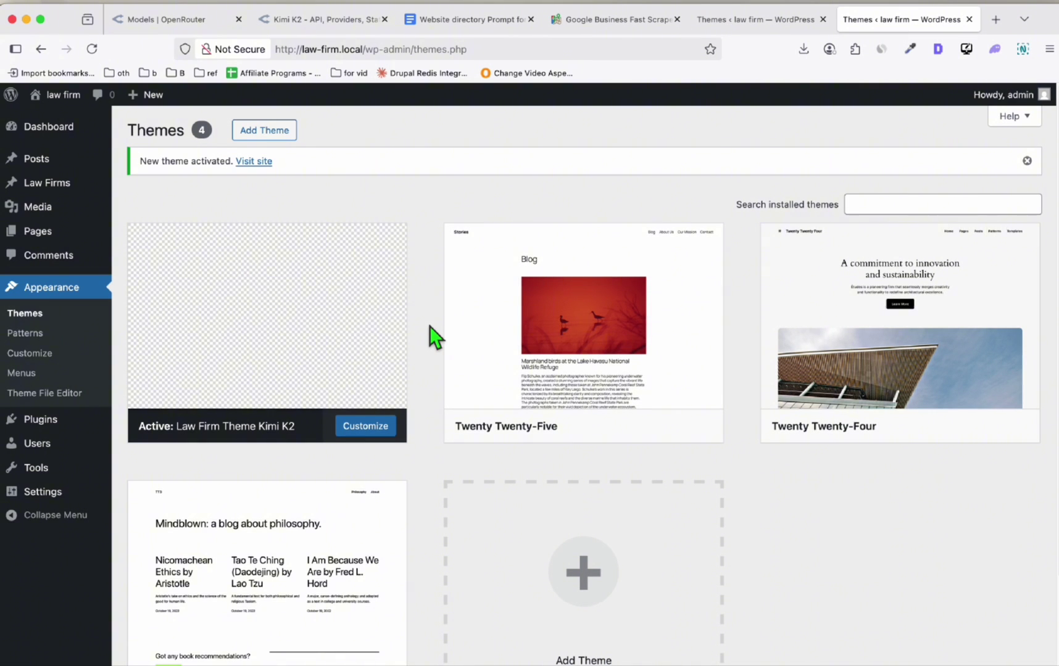
# Install and activate Advanced Custom Fields 6.4.2, then view its empty Field Groups list.
pyautogui.moveTo(50, 421)
pyautogui.click(146, 442)
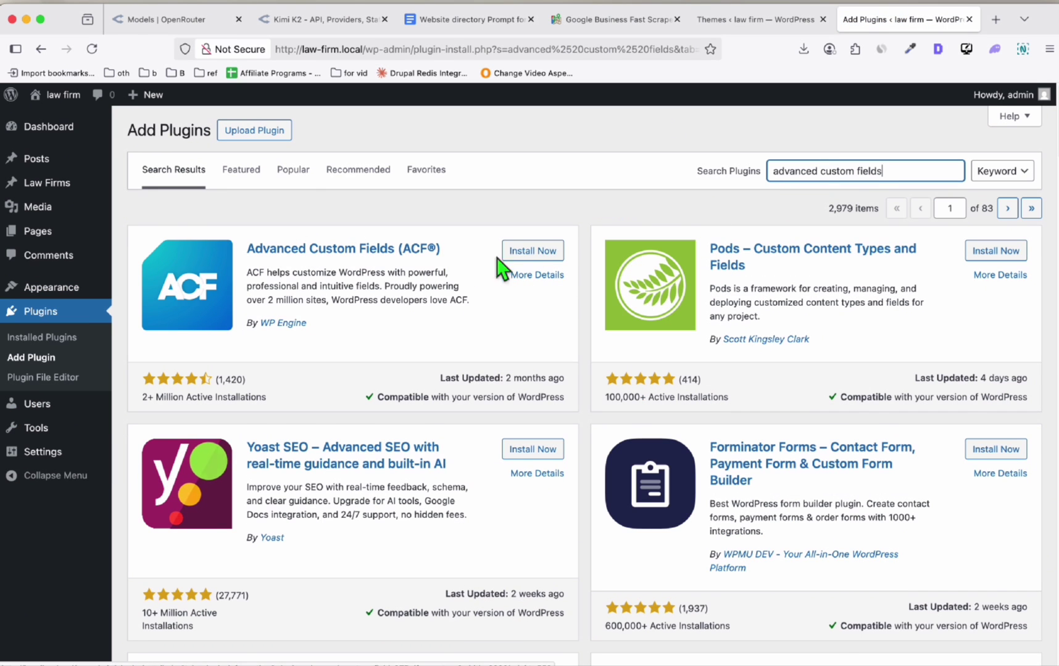
pyautogui.click(522, 253)
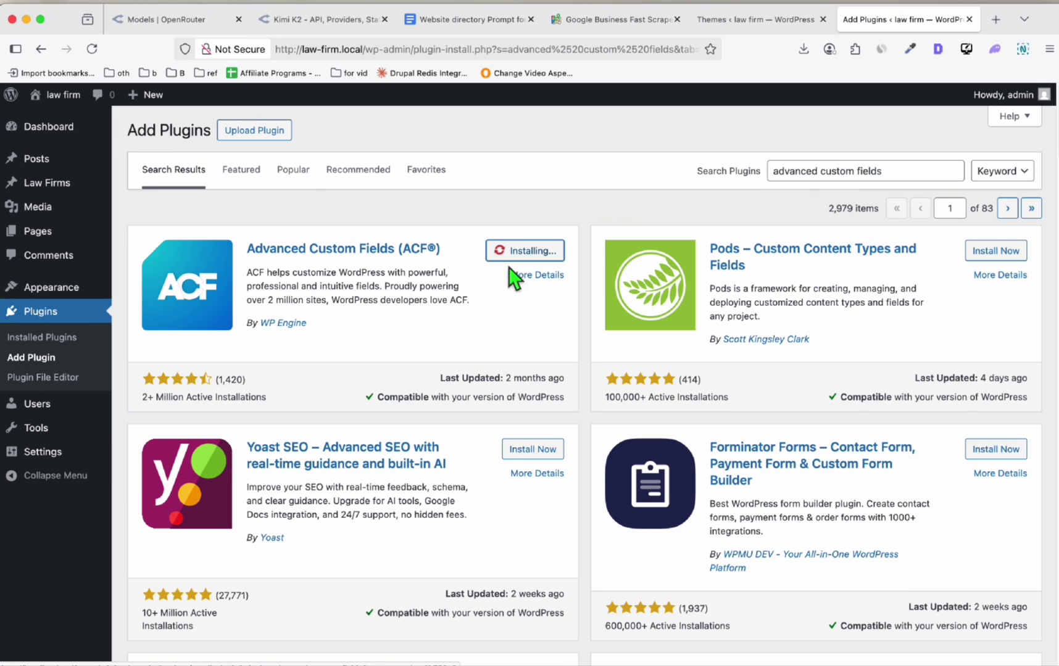
pyautogui.click(522, 251)
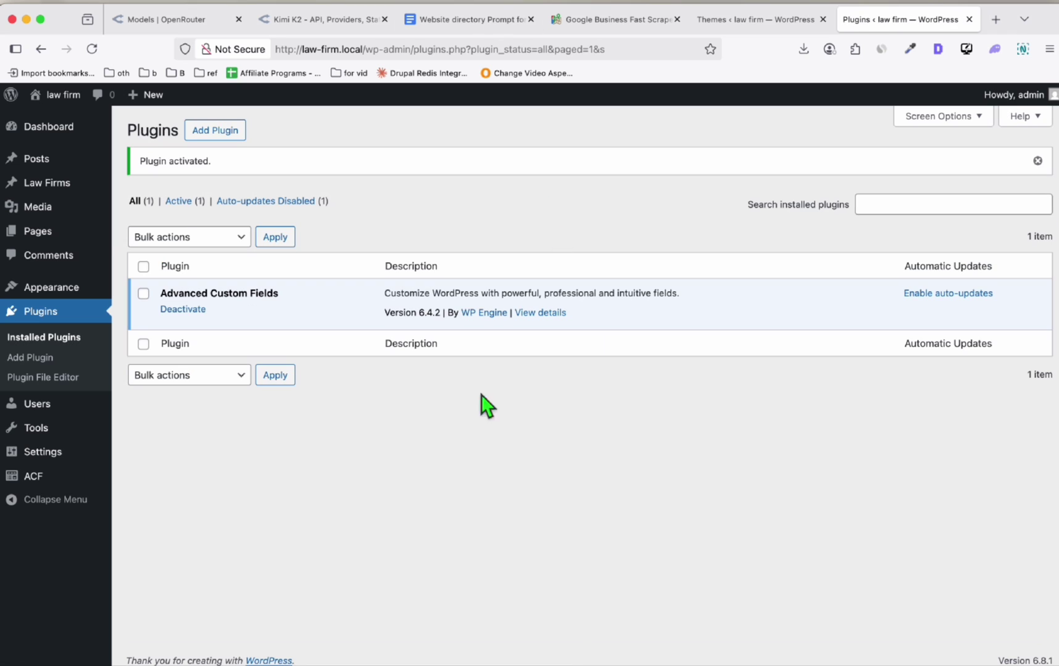
pyautogui.moveTo(40, 484)
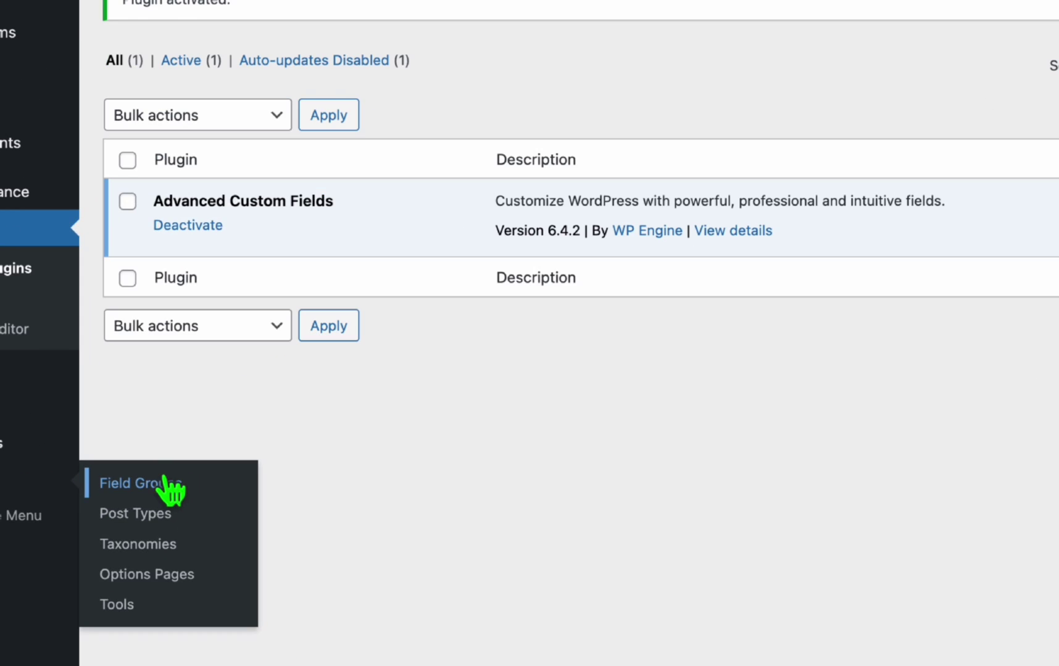
pyautogui.click(151, 478)
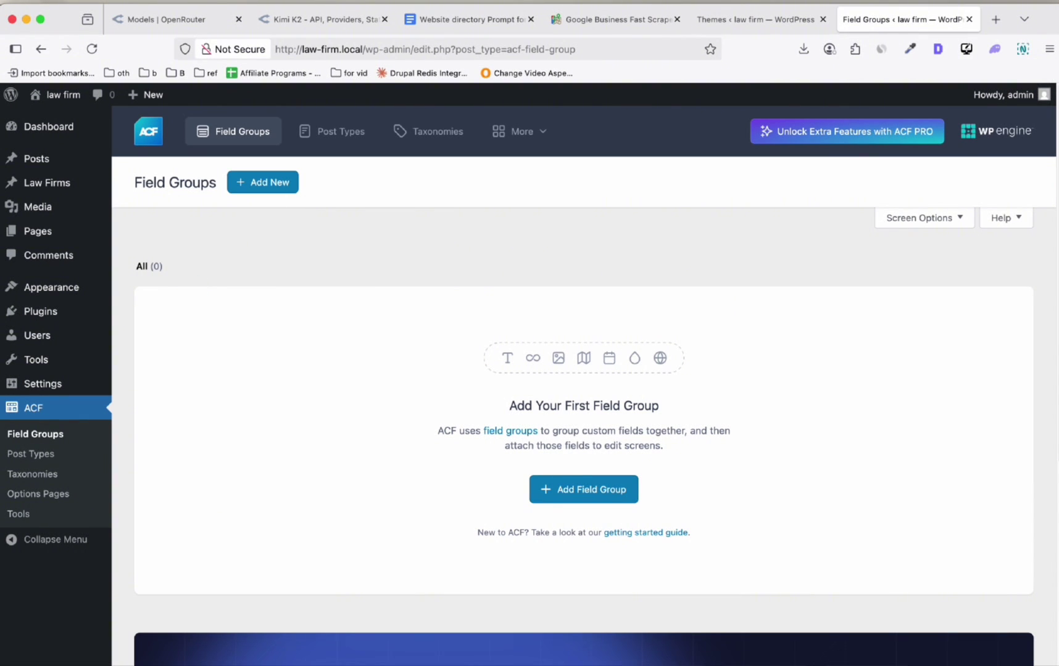
pyautogui.press('super+Tab')
pyautogui.click(154, 185)
pyautogui.click(206, 205)
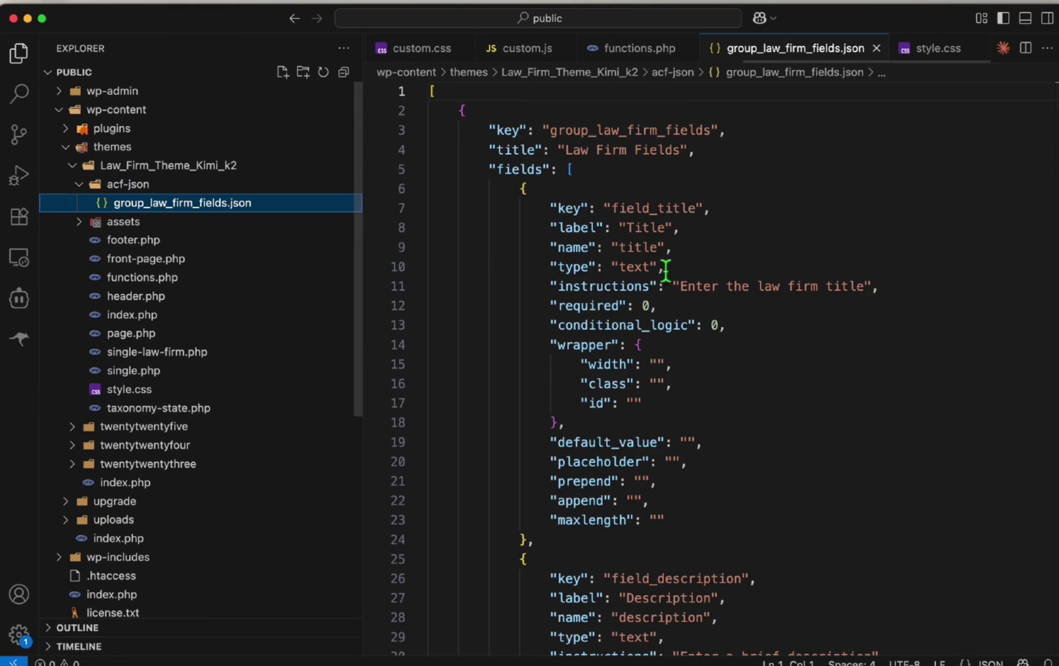
pyautogui.scroll(-20, 765, 316)
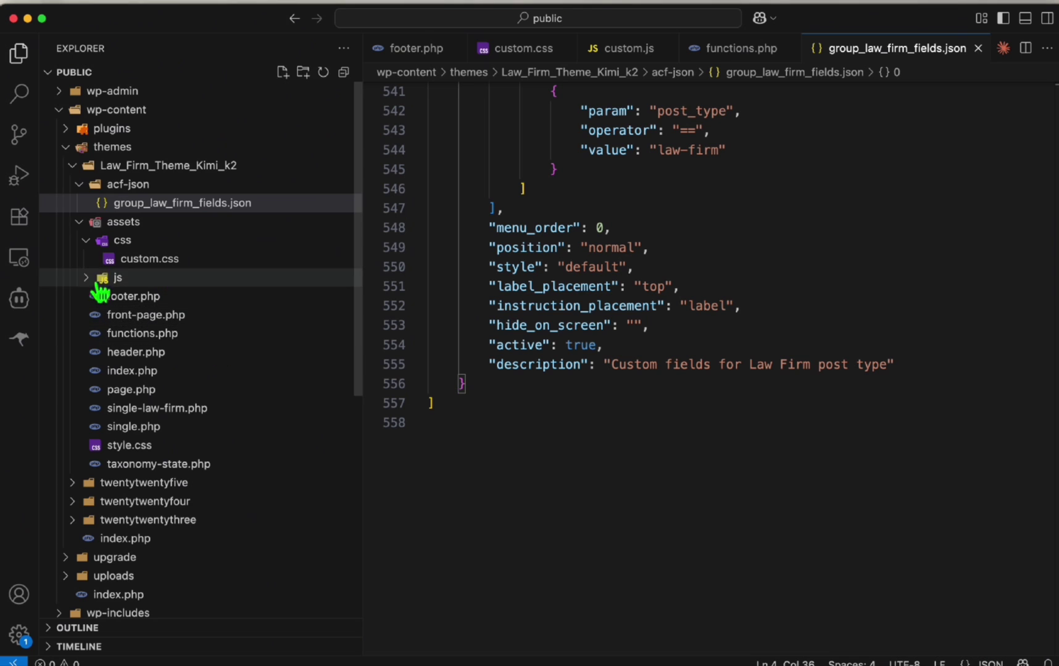
pyautogui.click(19, 298)
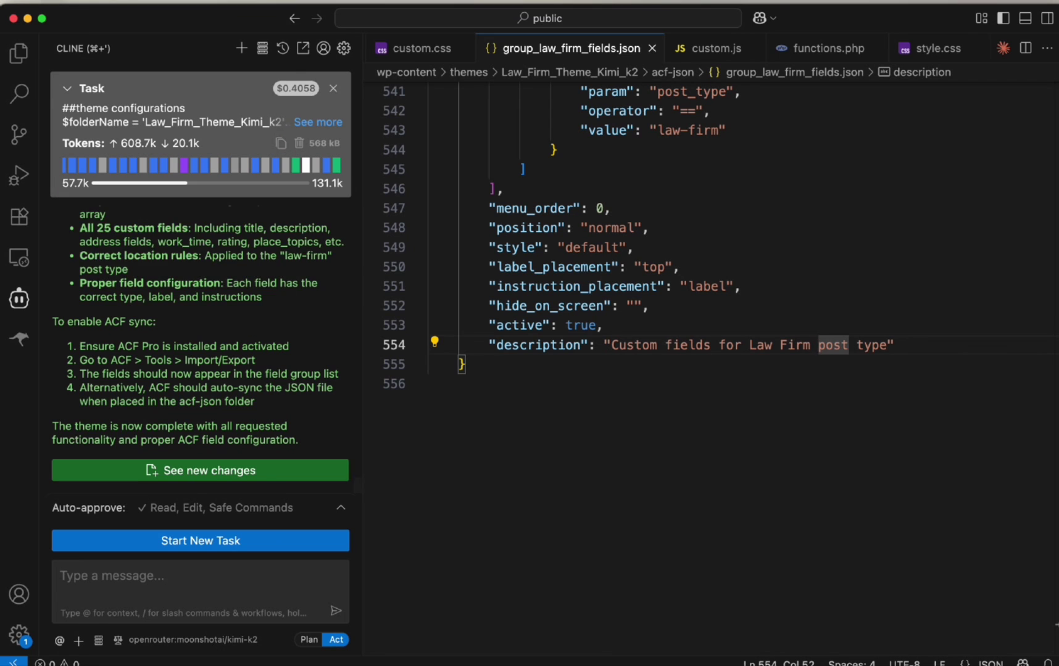
pyautogui.press('super+Tab')
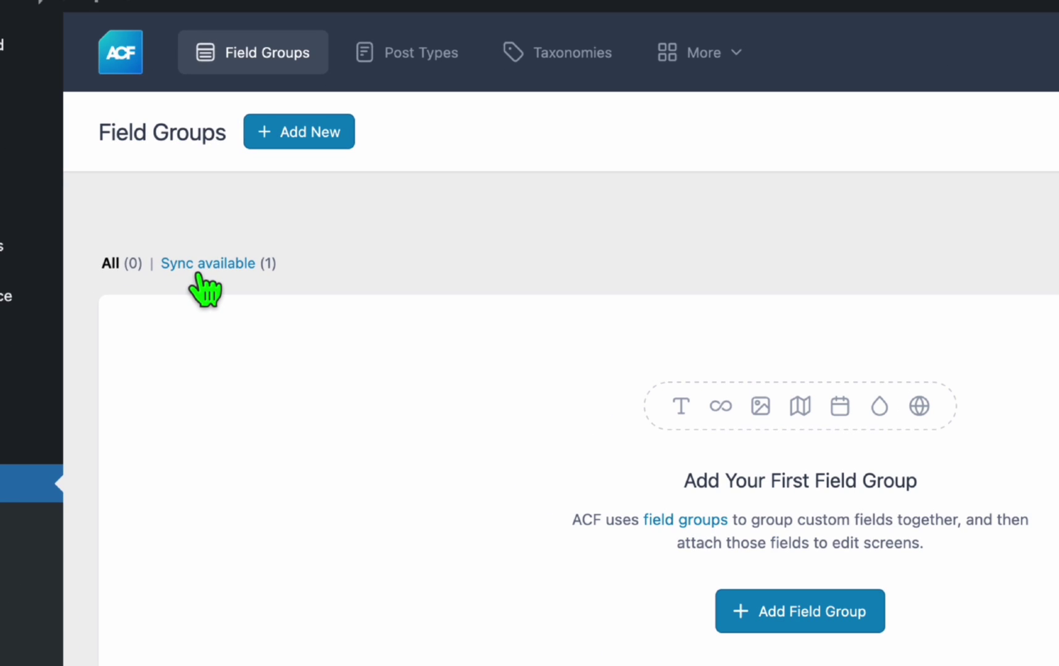
# Sync the Law Firm Fields group and its 28 fields from the theme's JSON.
pyautogui.click(197, 274)
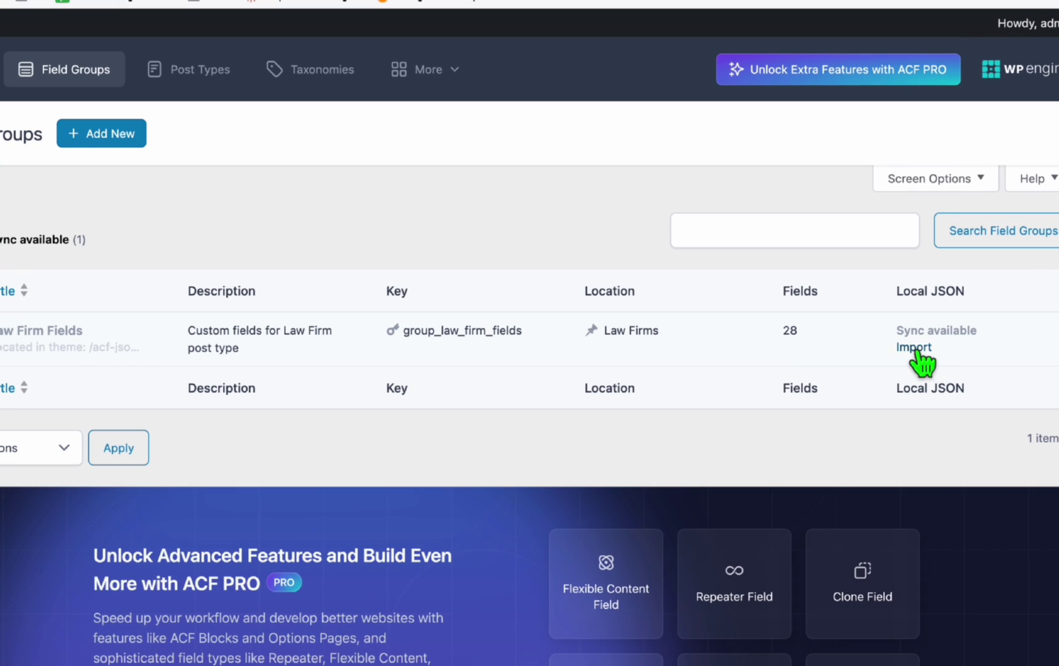
pyautogui.click(915, 349)
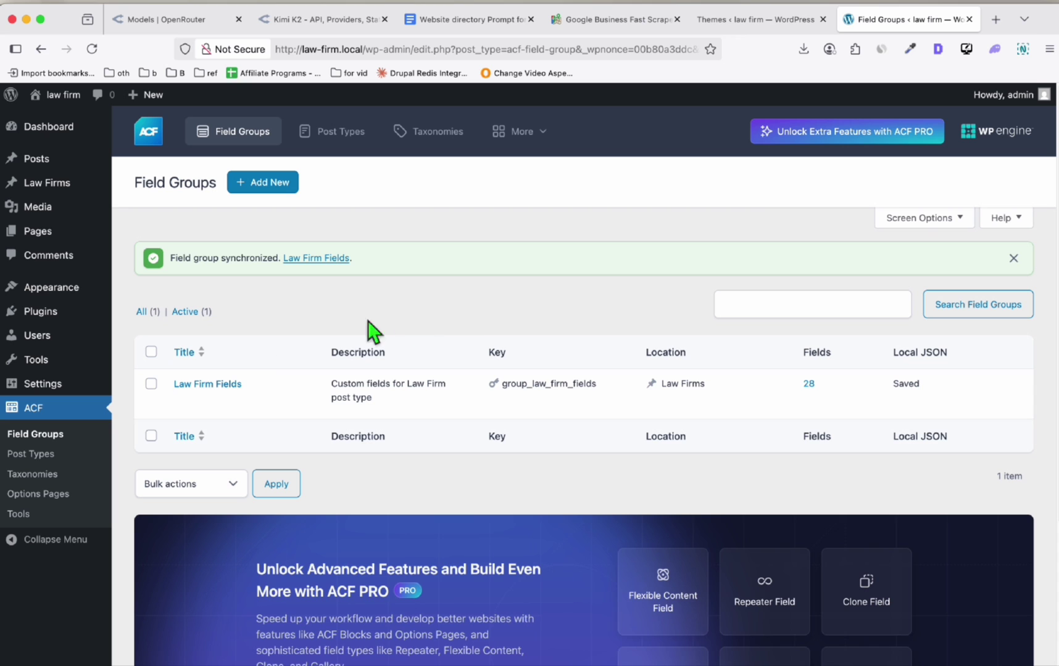
pyautogui.moveTo(62, 312)
pyautogui.click(148, 336)
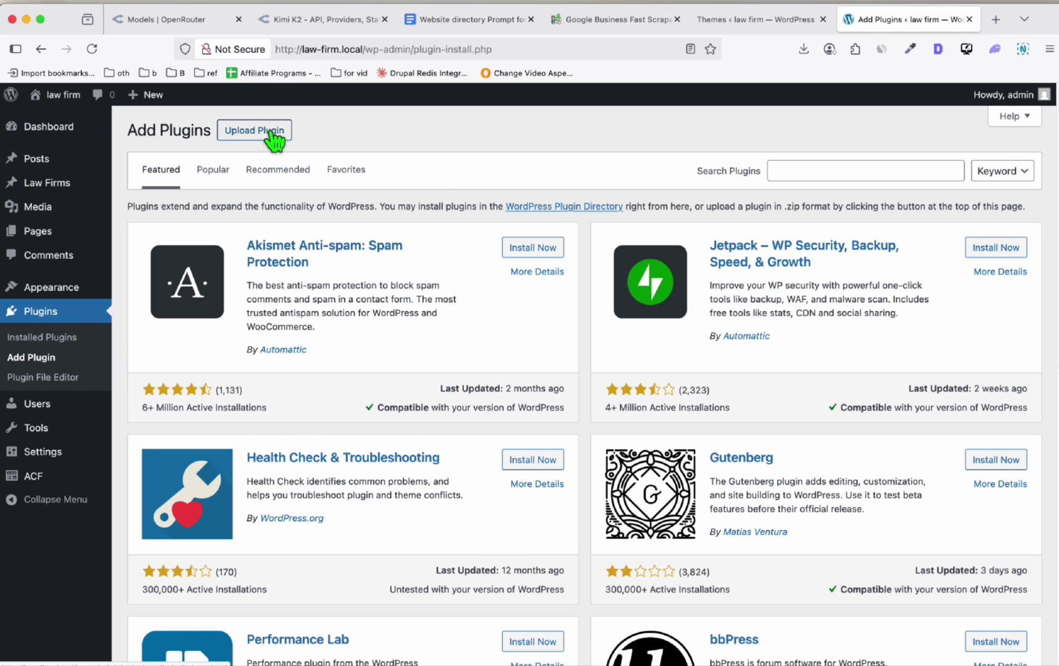
# Upload, install and activate the XLSX to Custom Post Importer 1.0.0 plugin zip.
pyautogui.click(279, 132)
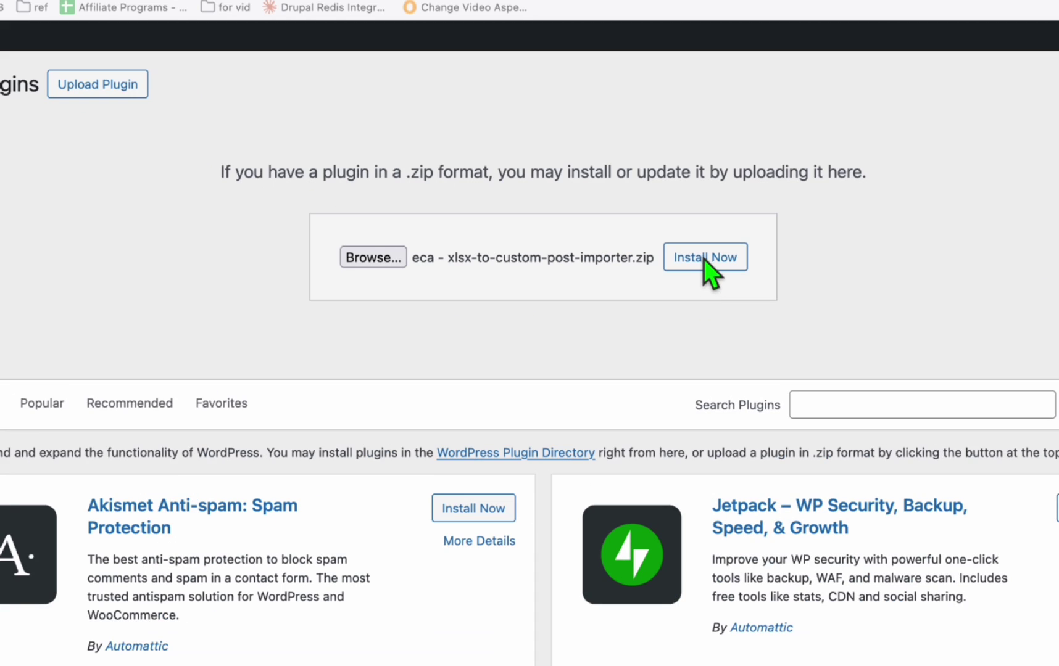
pyautogui.click(703, 259)
pyautogui.click(166, 253)
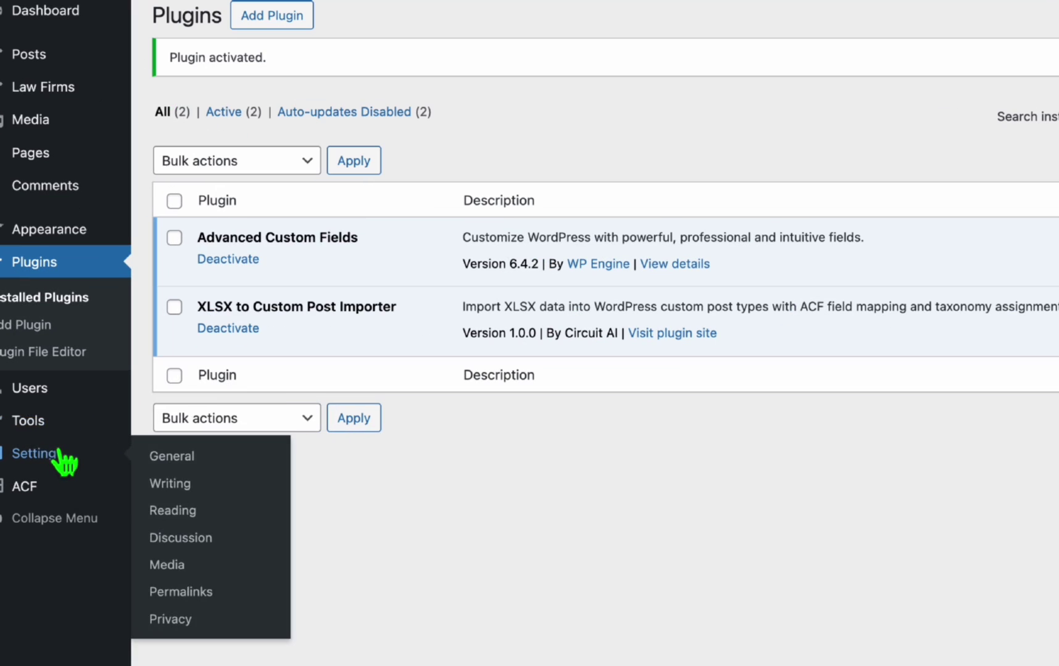
# In the XLSX Importer, upload the spreadsheet, target Law Firms and load its fields.
pyautogui.moveTo(35, 432)
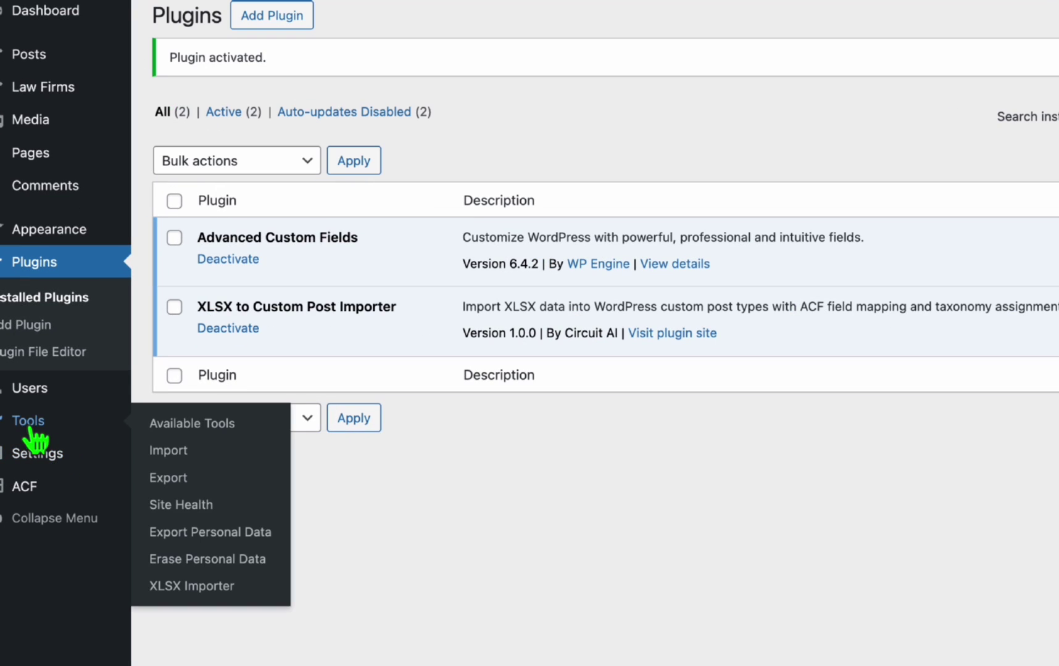
pyautogui.click(169, 594)
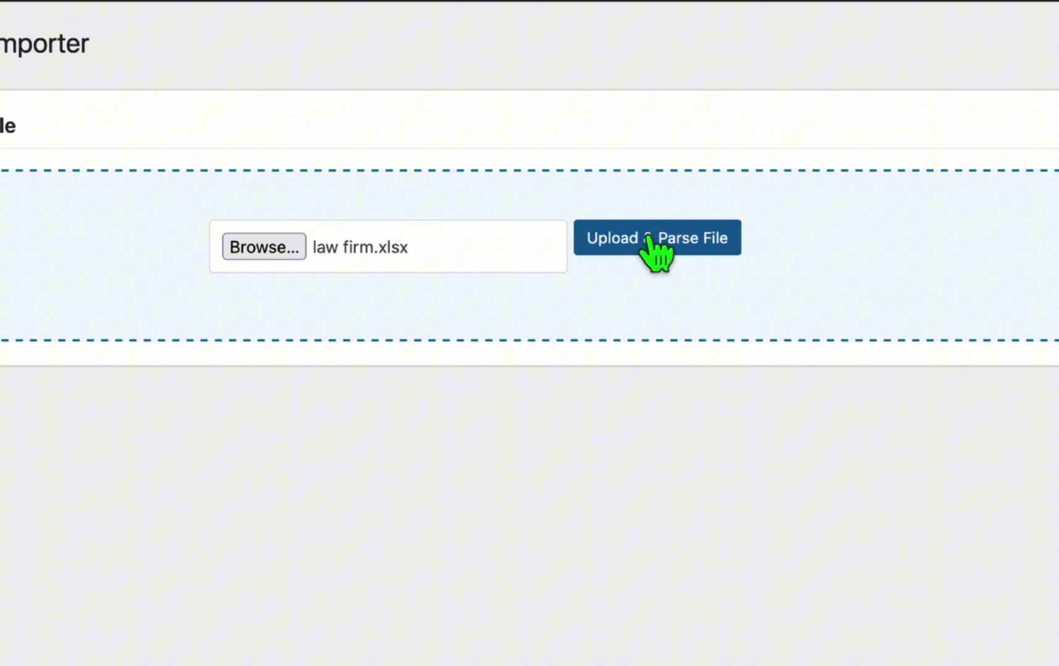
pyautogui.click(667, 248)
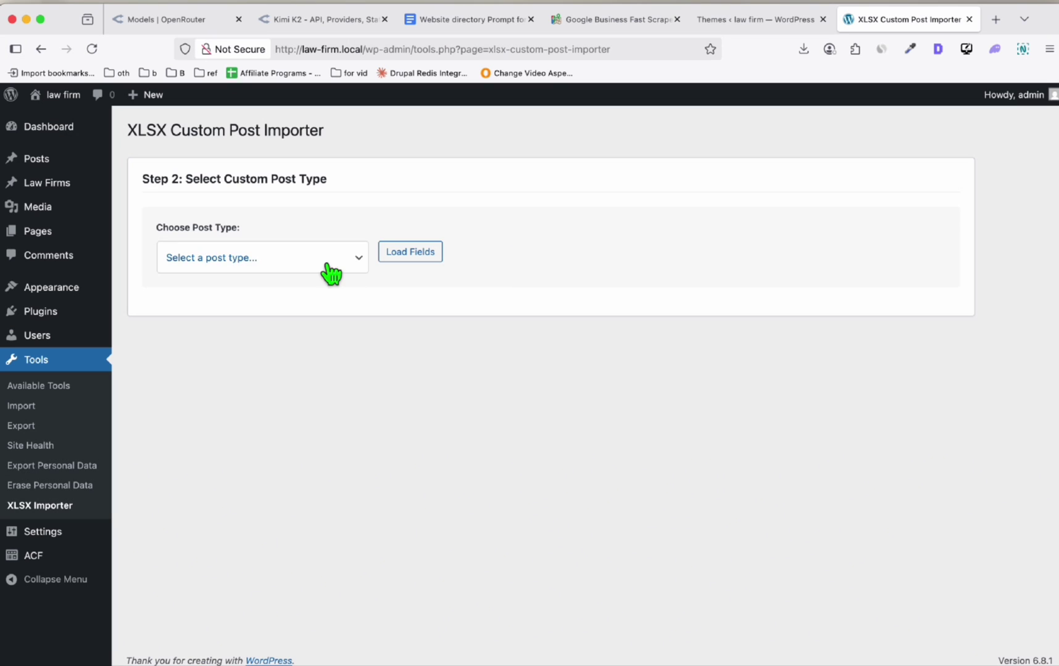
pyautogui.click(123, 257)
pyautogui.click(208, 267)
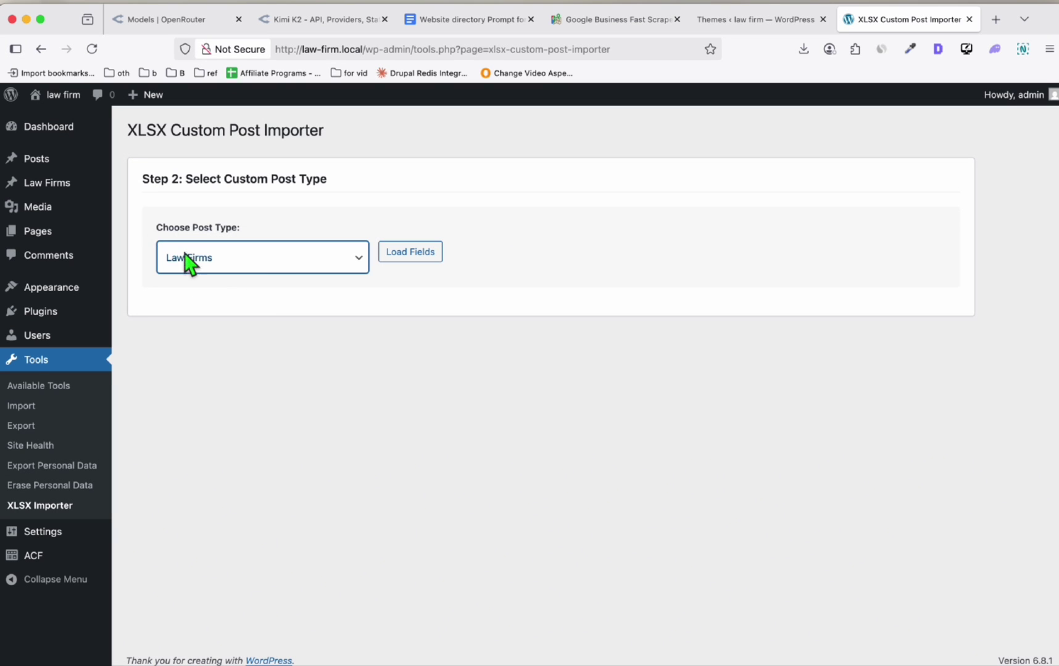
pyautogui.click(422, 254)
# Map the attributes column to Content and main_image to Featured Image.
pyautogui.scroll(-3, 669, 219)
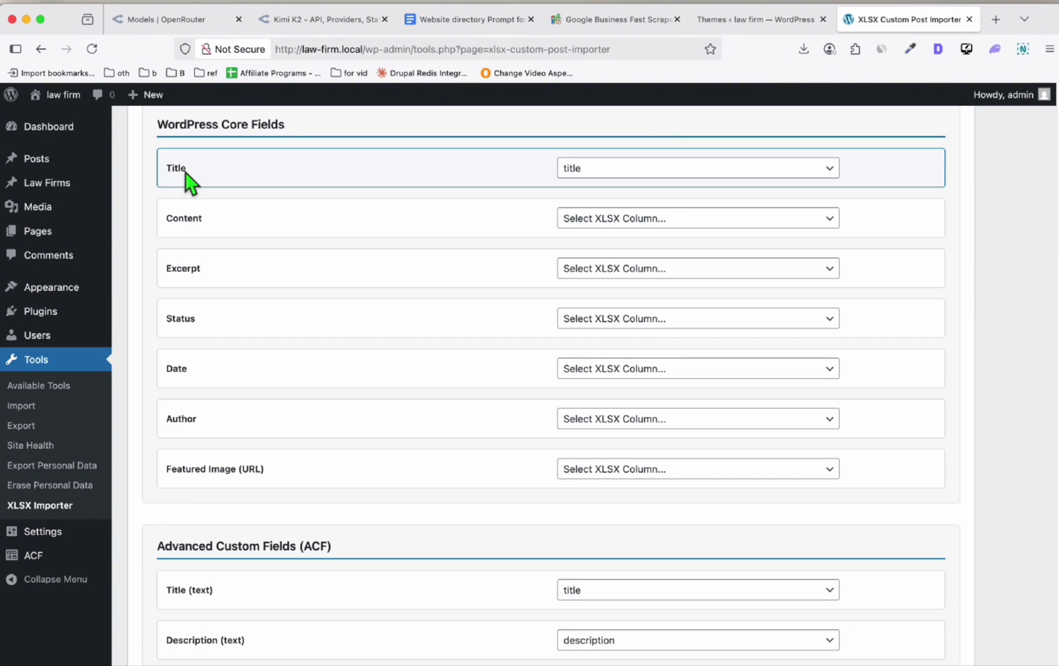
pyautogui.click(636, 219)
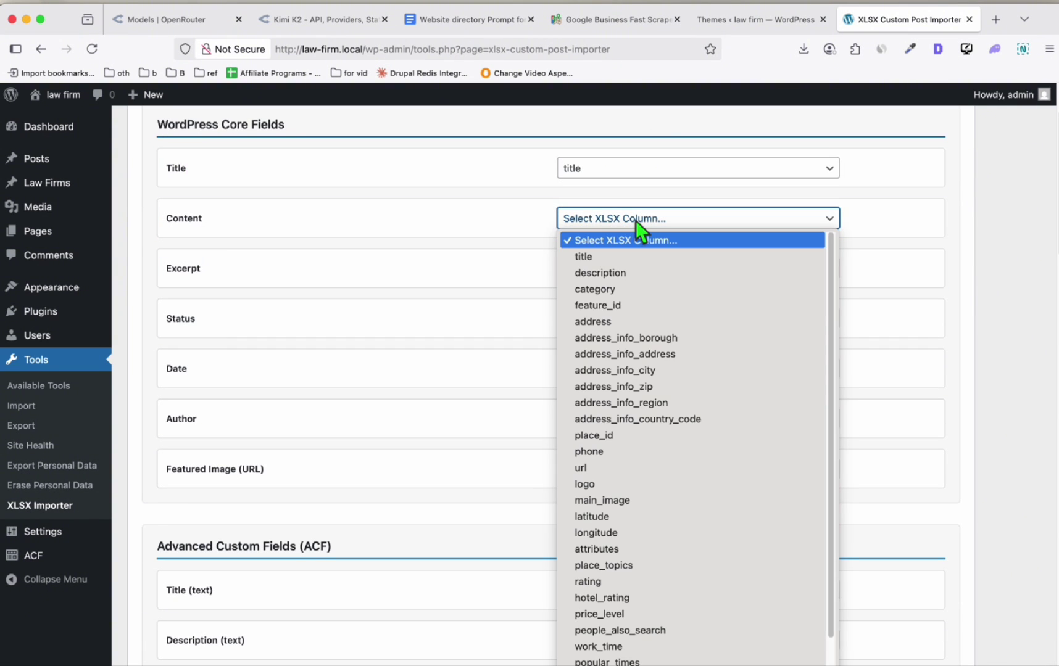
pyautogui.write('attributes')
pyautogui.press('Return')
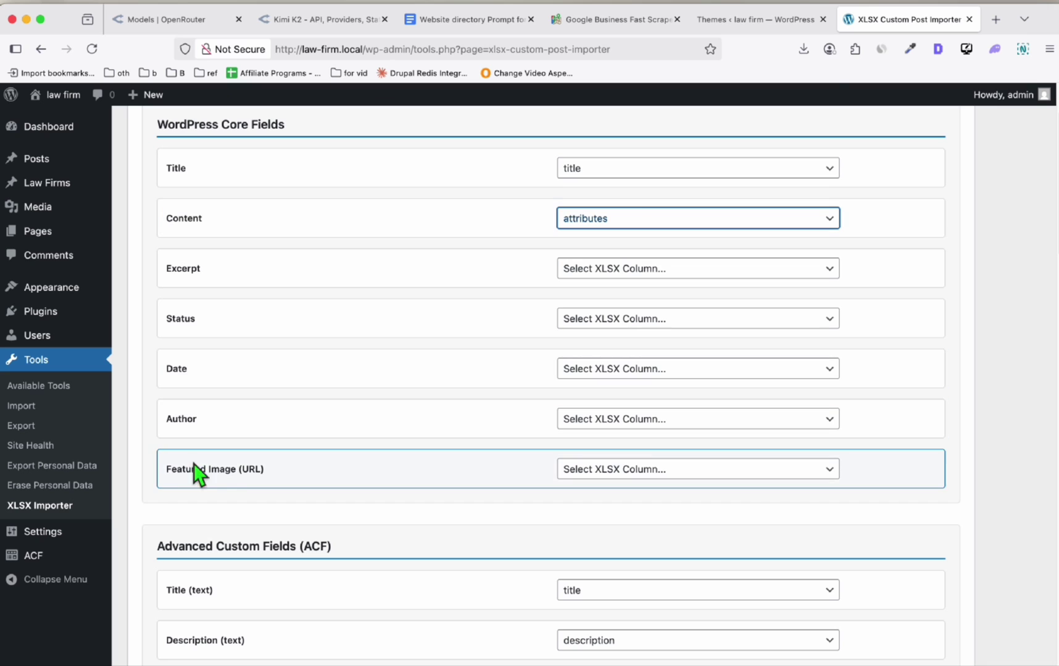
pyautogui.click(610, 484)
pyautogui.write('ma')
pyautogui.press('Return')
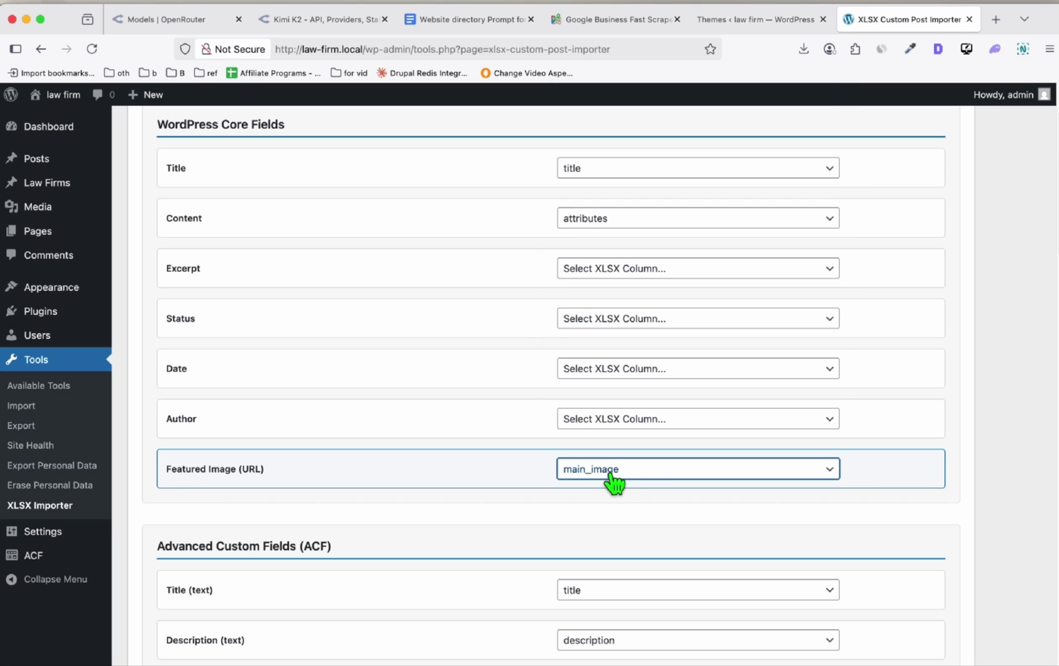
# Add a taxonomy mapping of address_info_region to States.
pyautogui.scroll(-5, 393, 370)
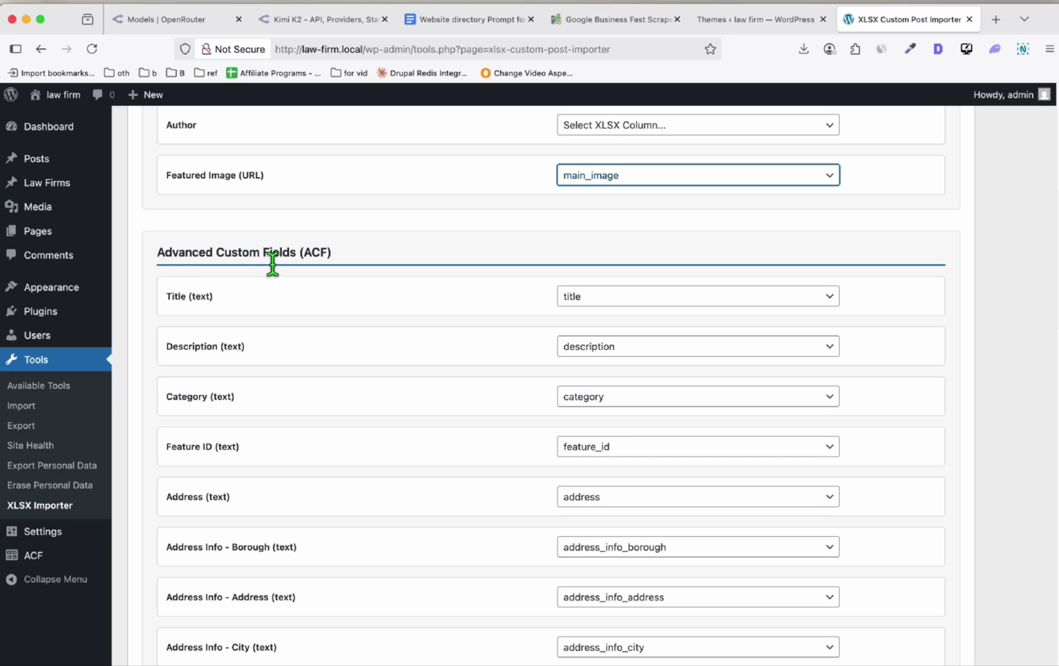
pyautogui.scroll(-4, 615, 253)
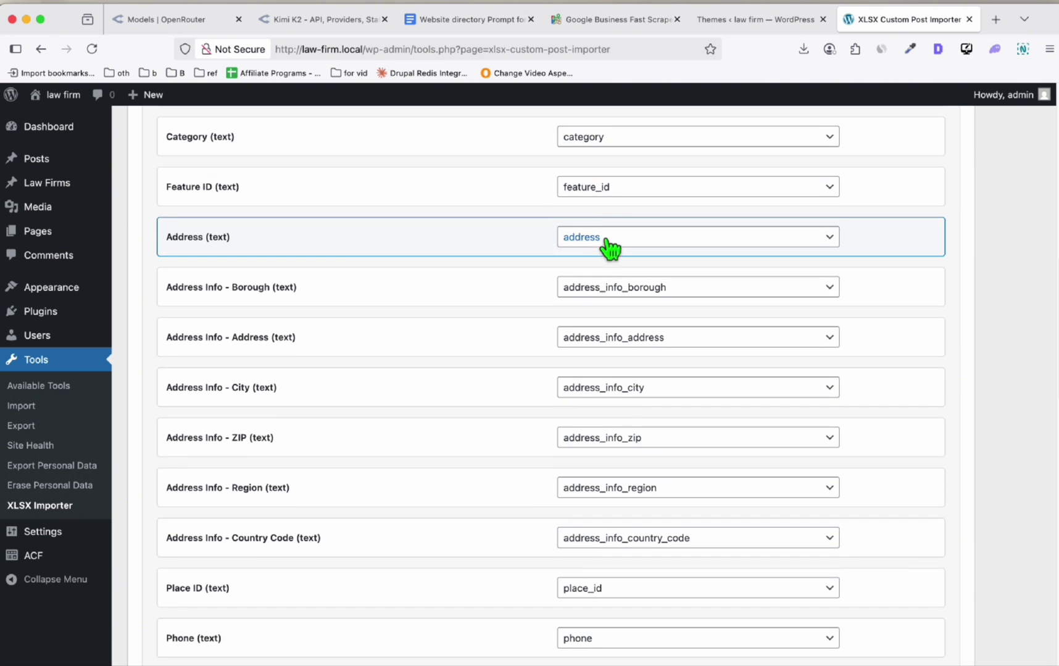
pyautogui.scroll(-5, 609, 216)
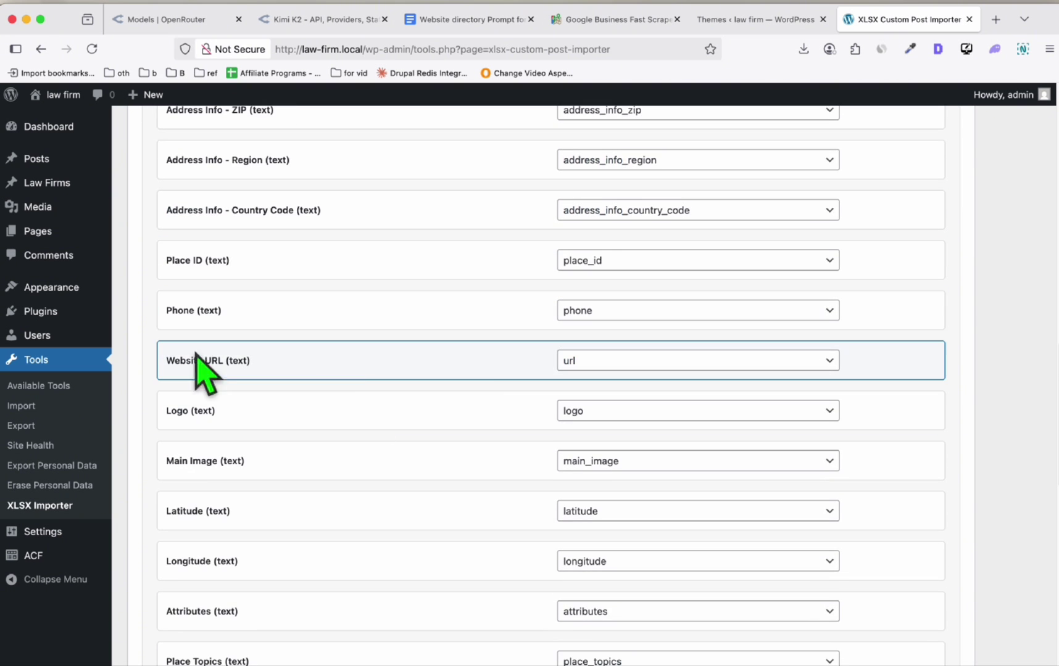
pyautogui.scroll(-12, 456, 385)
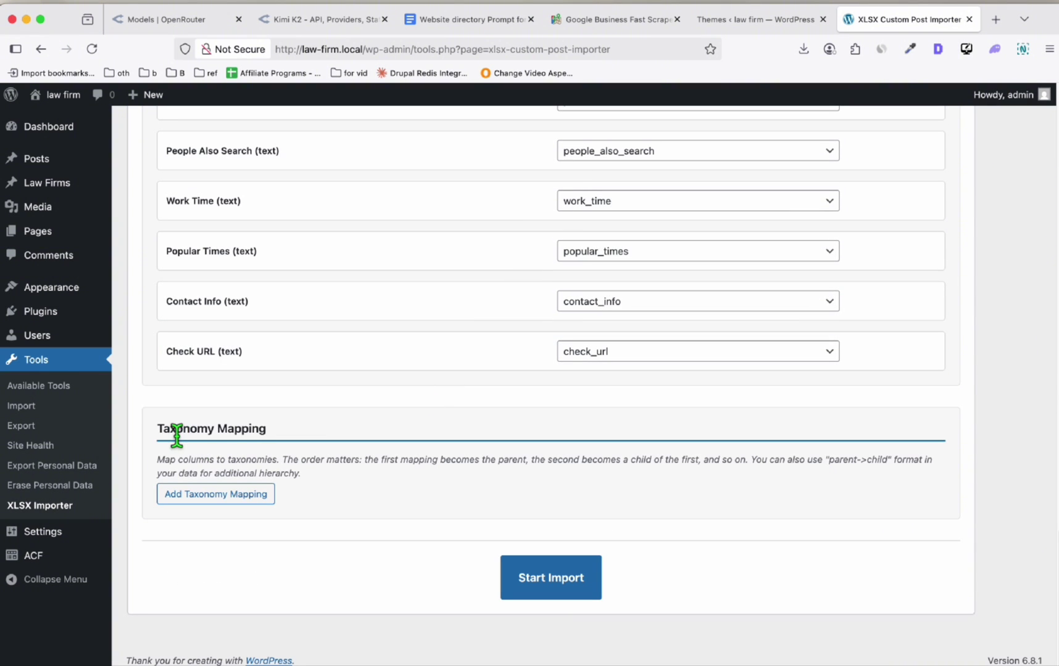
pyautogui.click(227, 507)
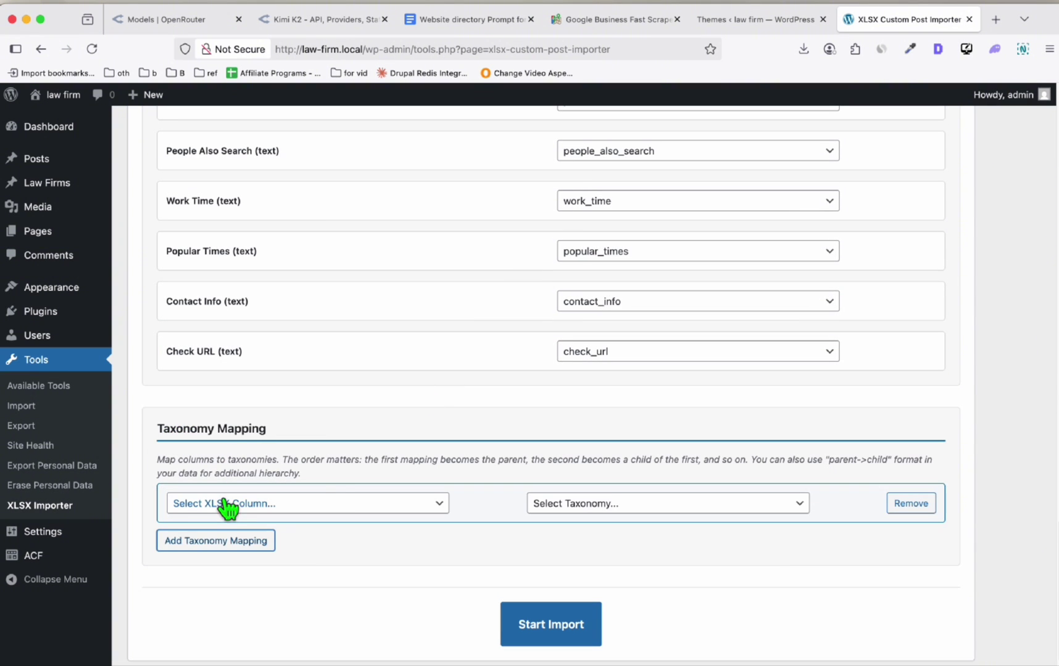
pyautogui.scroll(-1, 390, 473)
pyautogui.click(342, 465)
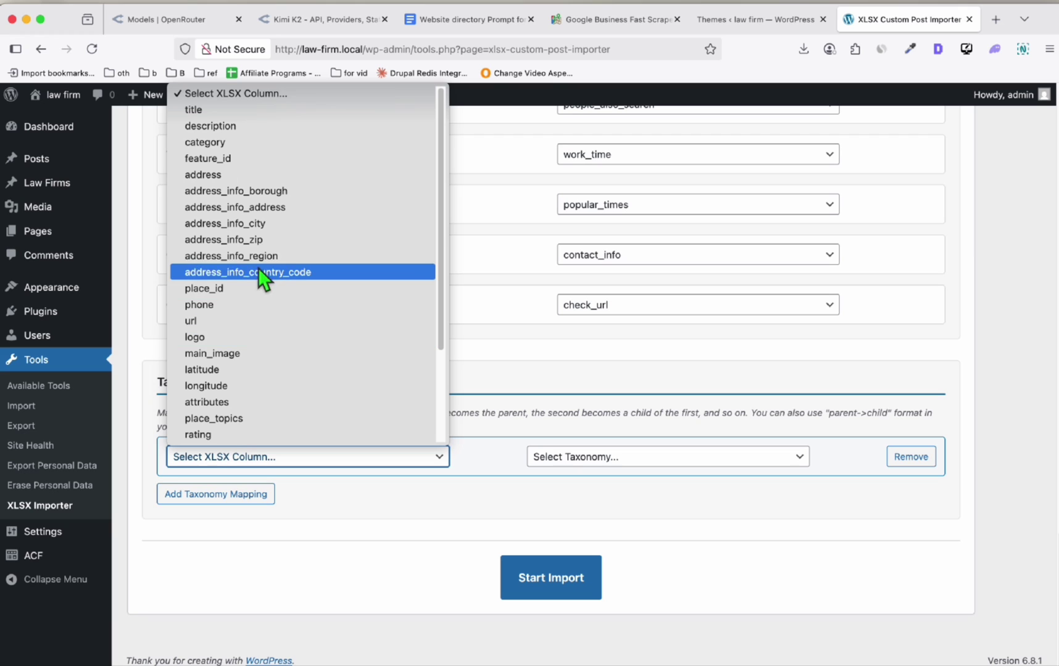
pyautogui.click(222, 259)
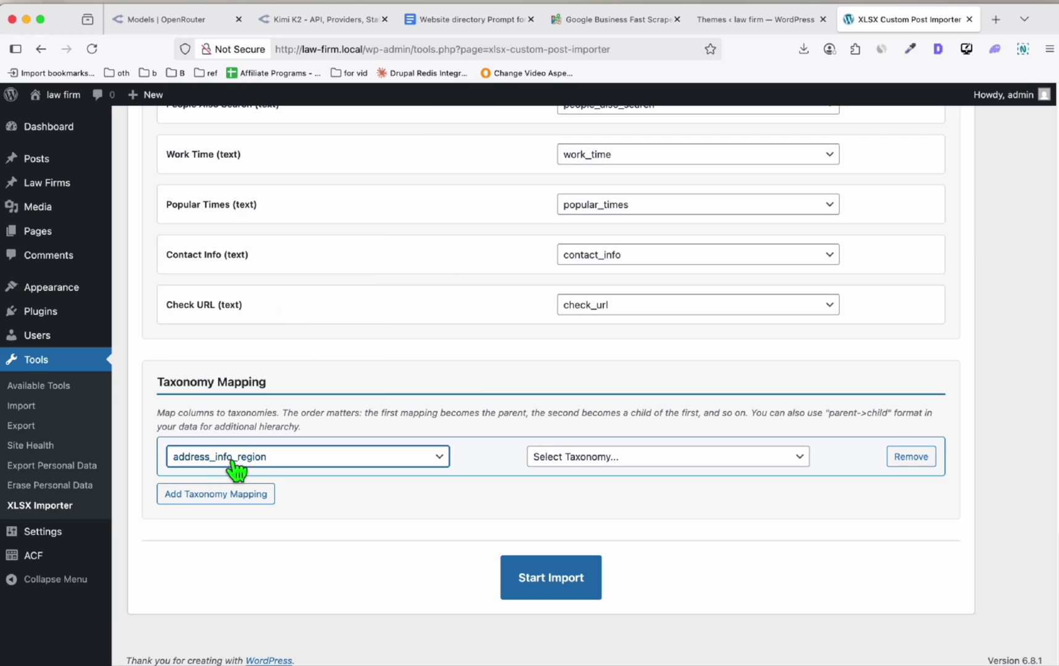
pyautogui.click(605, 466)
pyautogui.click(575, 485)
# Map address_info_city to States as well and start the import.
pyautogui.click(213, 497)
pyautogui.click(261, 518)
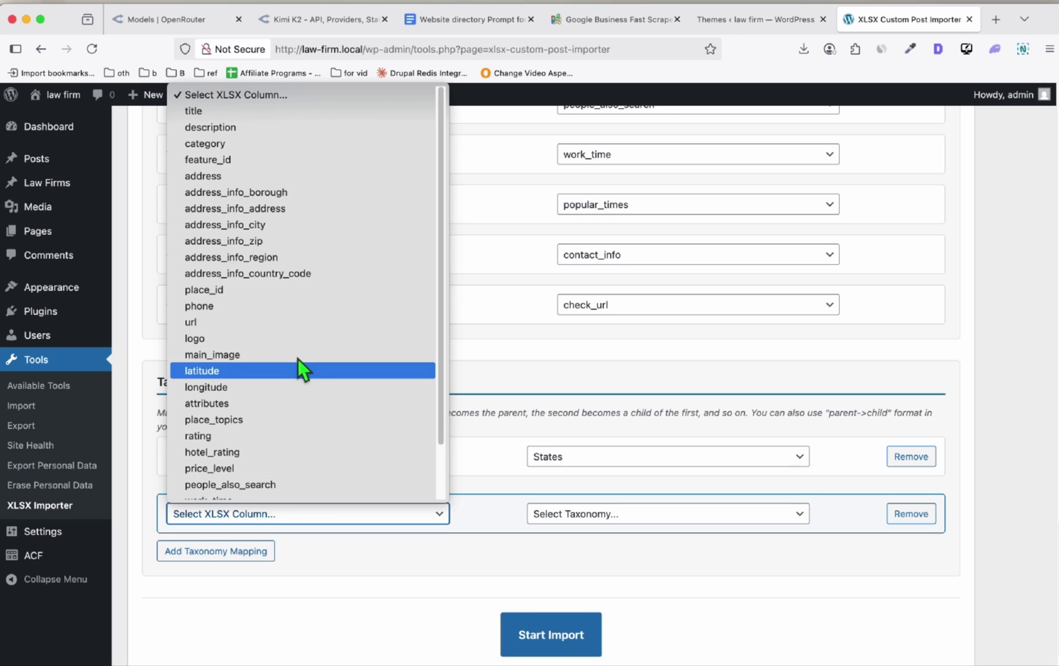
pyautogui.click(255, 232)
pyautogui.click(556, 515)
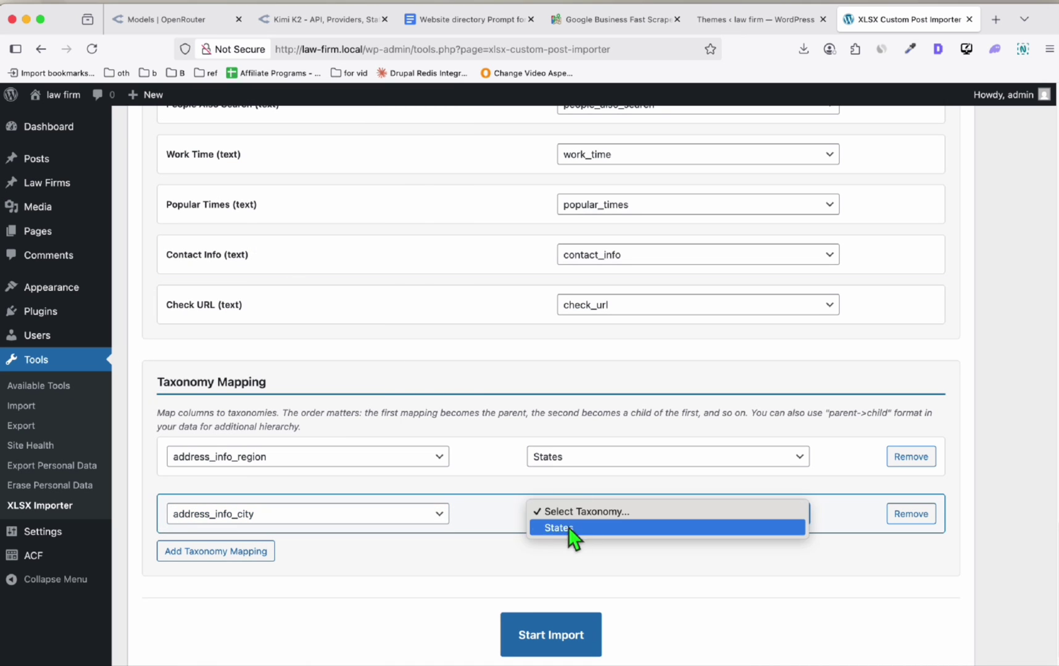
pyautogui.click(566, 528)
pyautogui.click(564, 633)
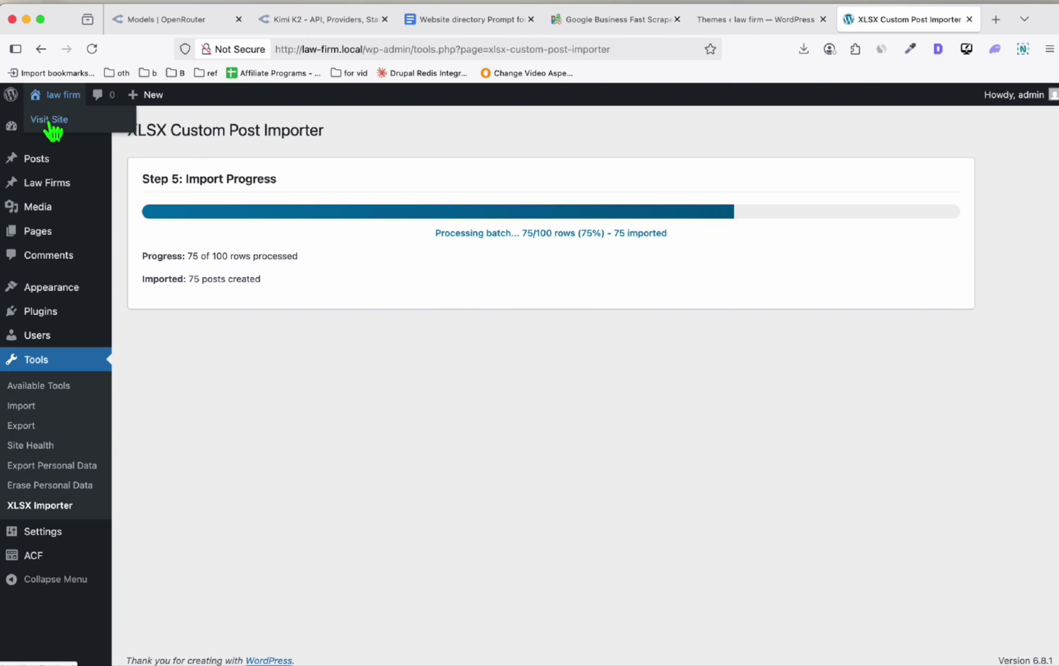
# Open the site homepage from the Visit Site link in a new tab.
pyautogui.rightClick(52, 120)
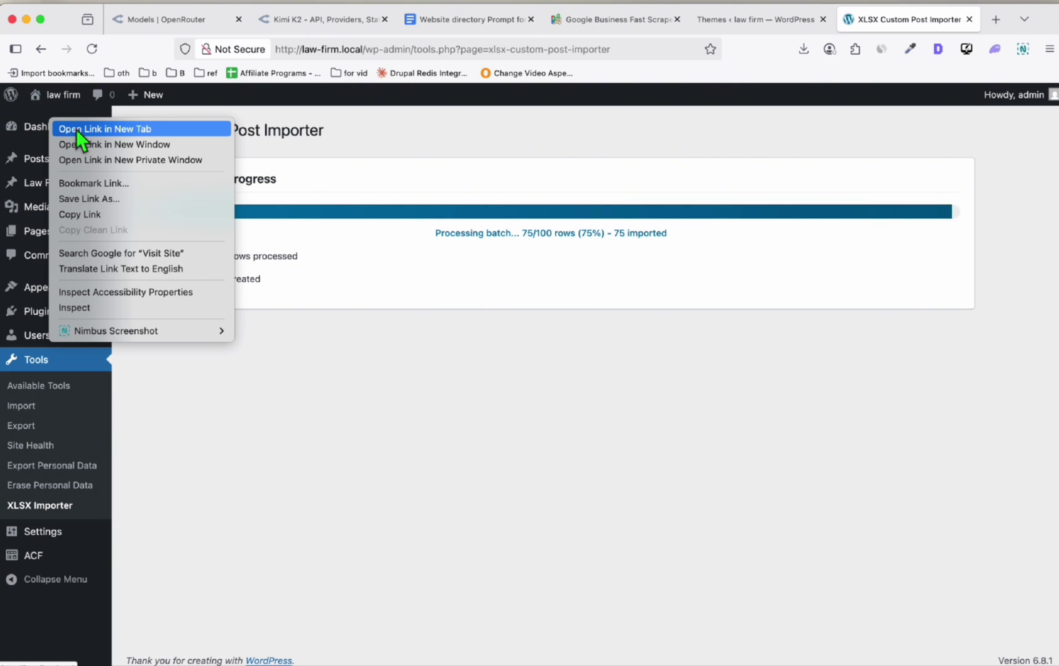
pyautogui.click(76, 129)
# Scroll through the directory homepage to review its sections.
pyautogui.scroll(-2, 382, 197)
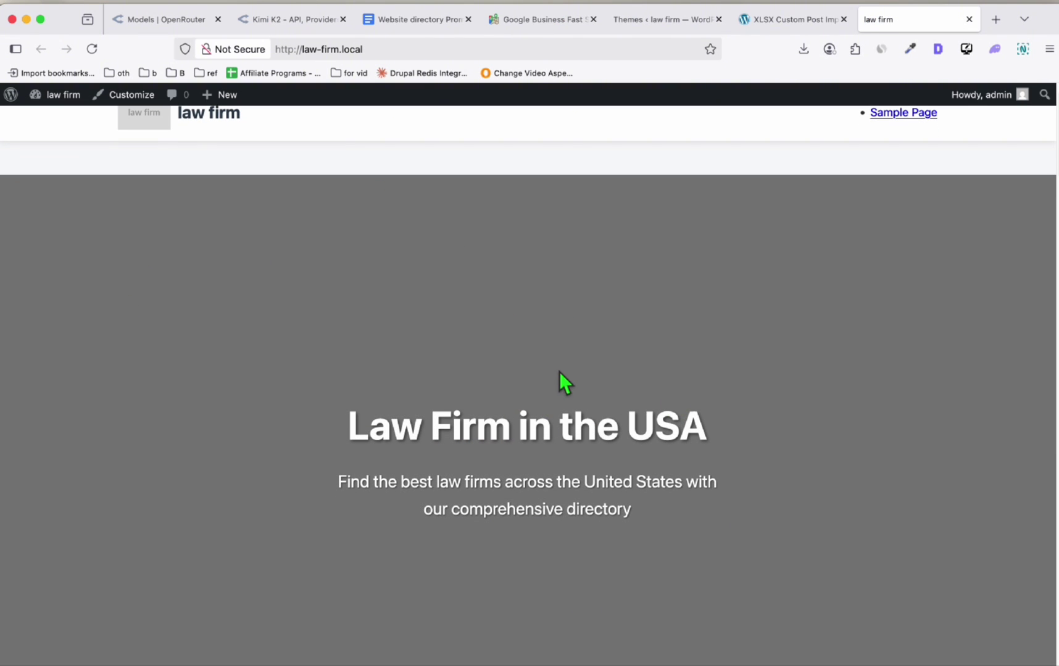
pyautogui.scroll(-5, 530, 327)
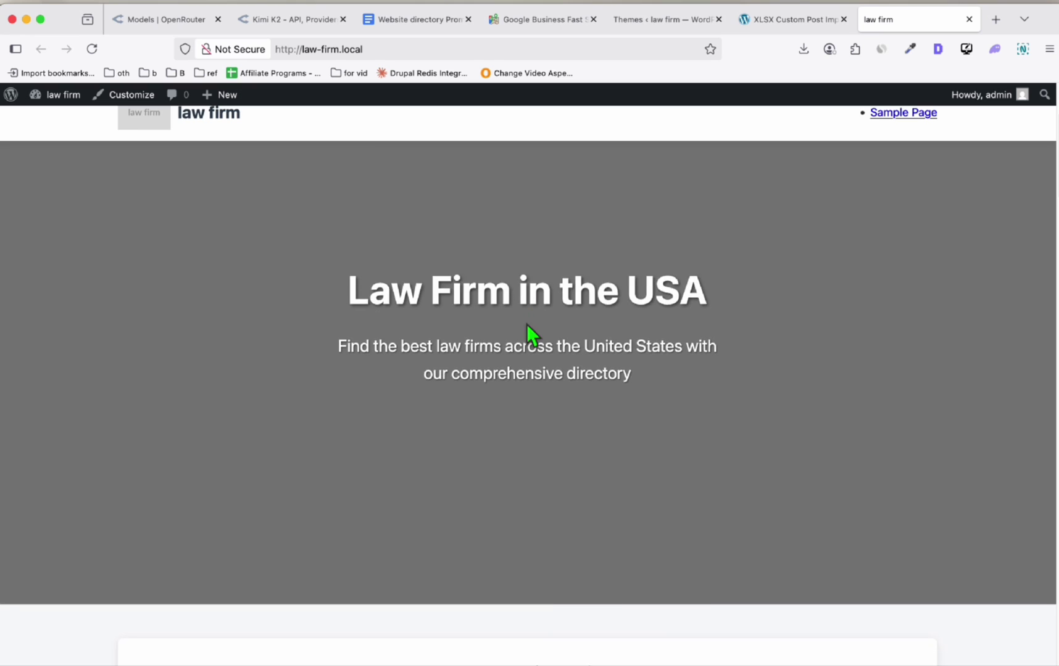
pyautogui.scroll(8, 151, 146)
pyautogui.scroll(-15, 350, 227)
pyautogui.scroll(-8, 423, 227)
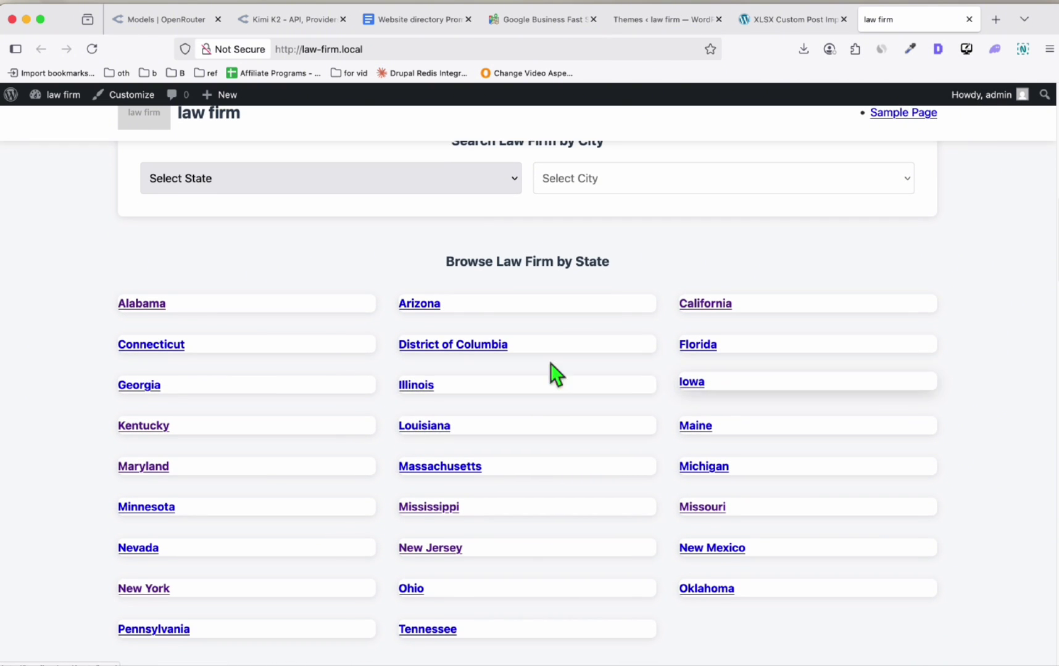
pyautogui.scroll(-1, 320, 333)
pyautogui.scroll(-9, 474, 259)
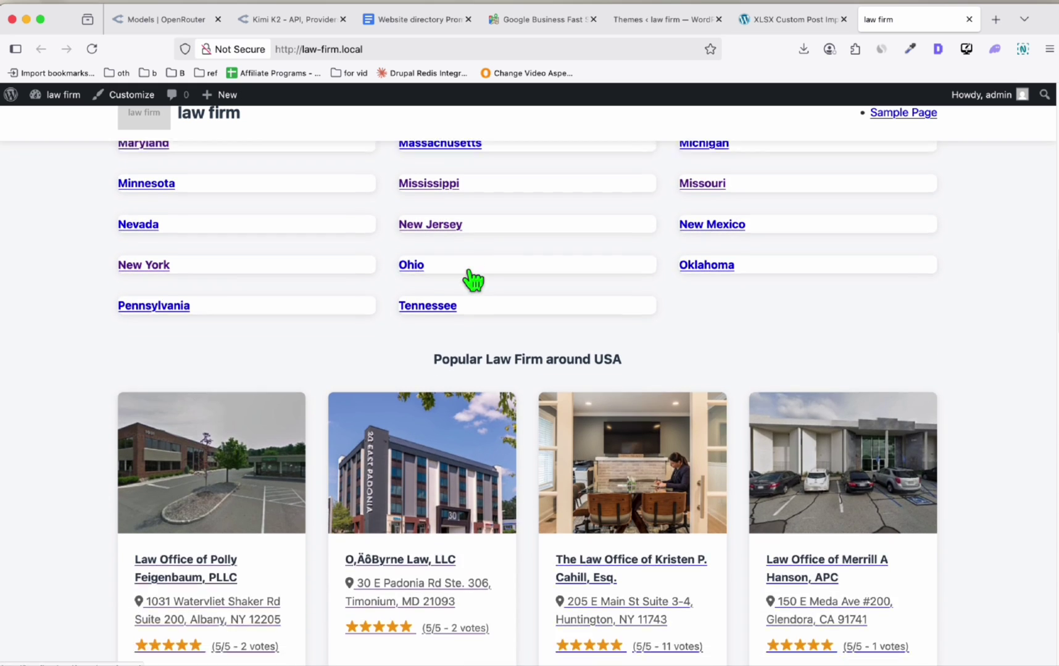
pyautogui.moveTo(406, 349); pyautogui.dragTo(529, 361)
pyautogui.scroll(-7, 504, 356)
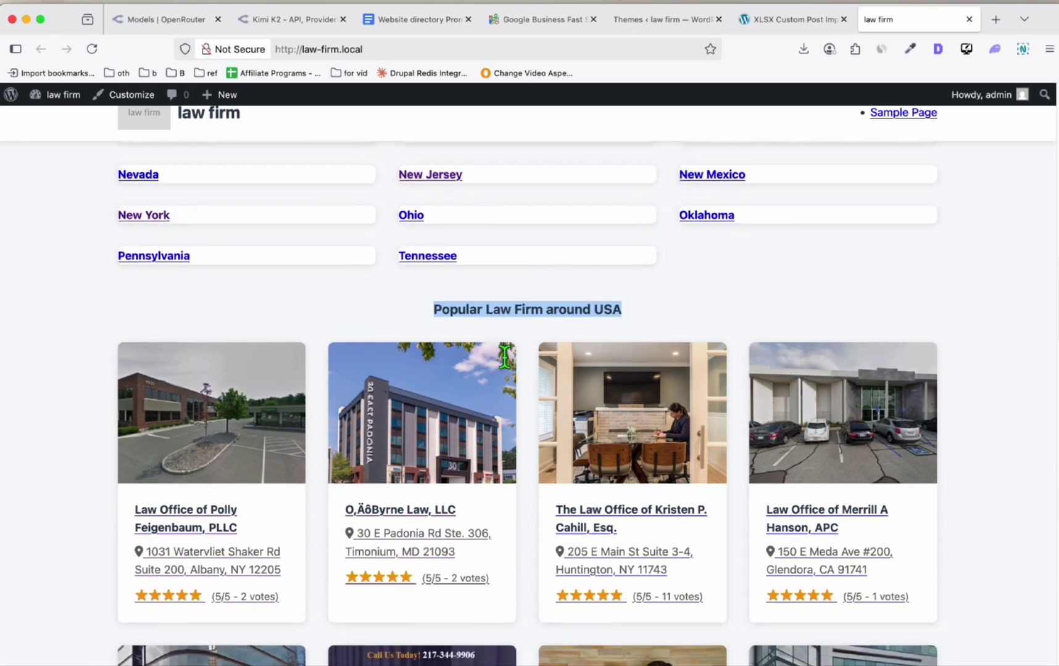
pyautogui.scroll(-3, 255, 288)
pyautogui.scroll(-3, 504, 390)
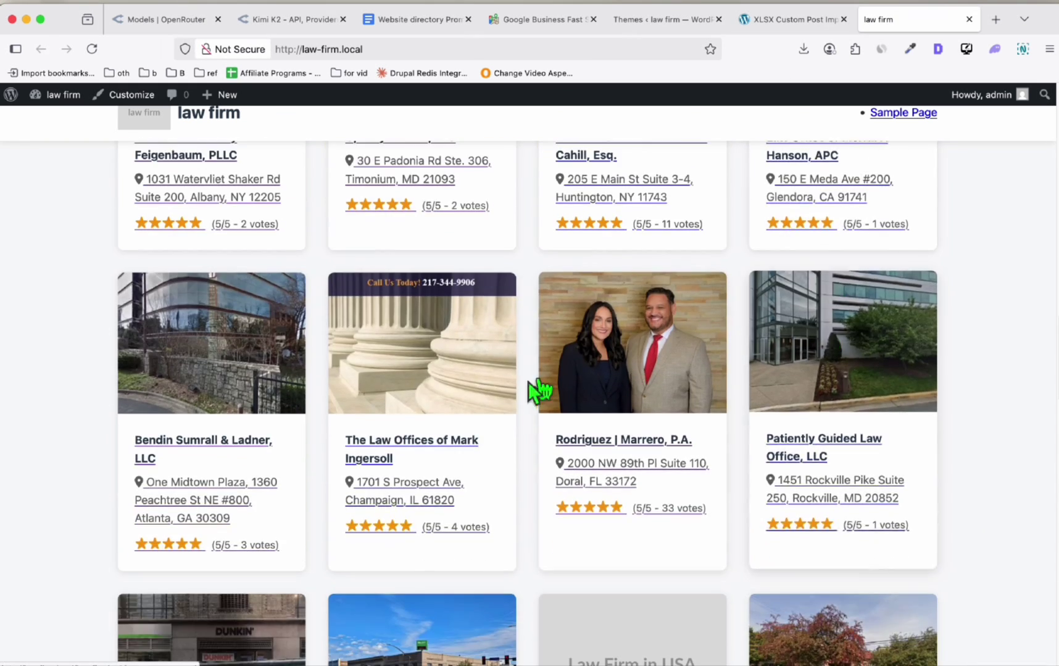
pyautogui.scroll(-4, 243, 371)
pyautogui.scroll(20, 504, 409)
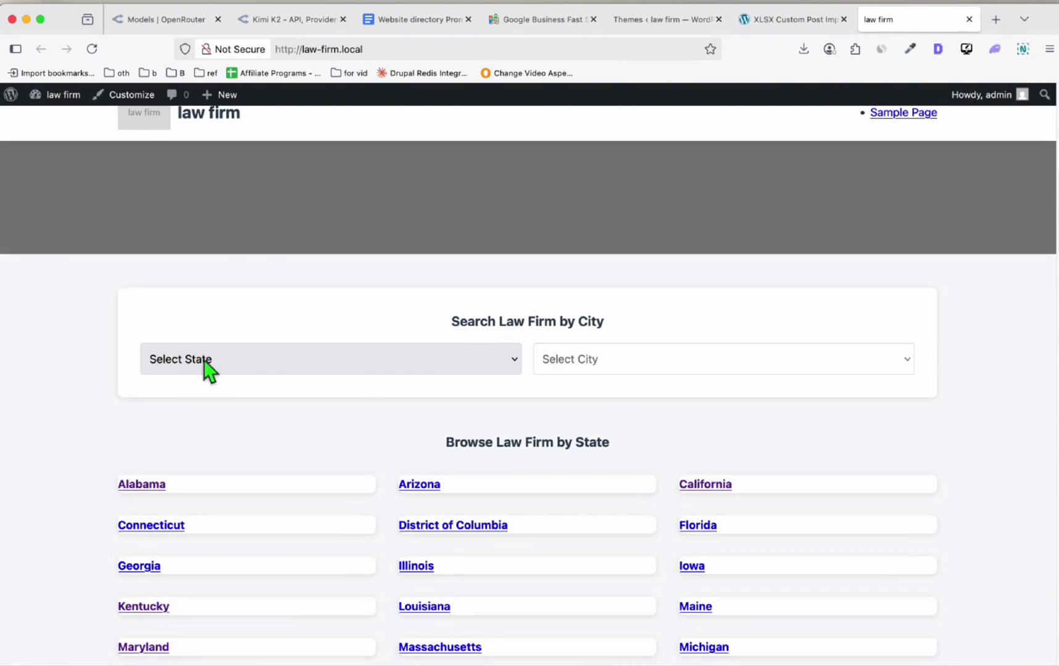
# Select Alabama as the search state and check its city list without choosing one.
pyautogui.click(231, 365)
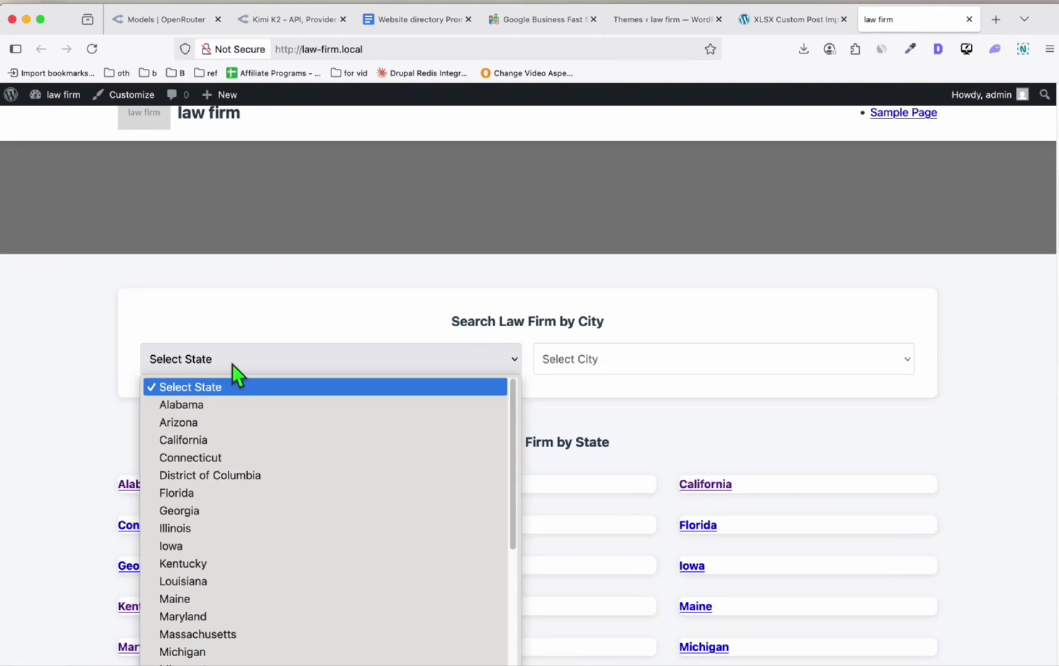
pyautogui.click(195, 411)
pyautogui.click(597, 364)
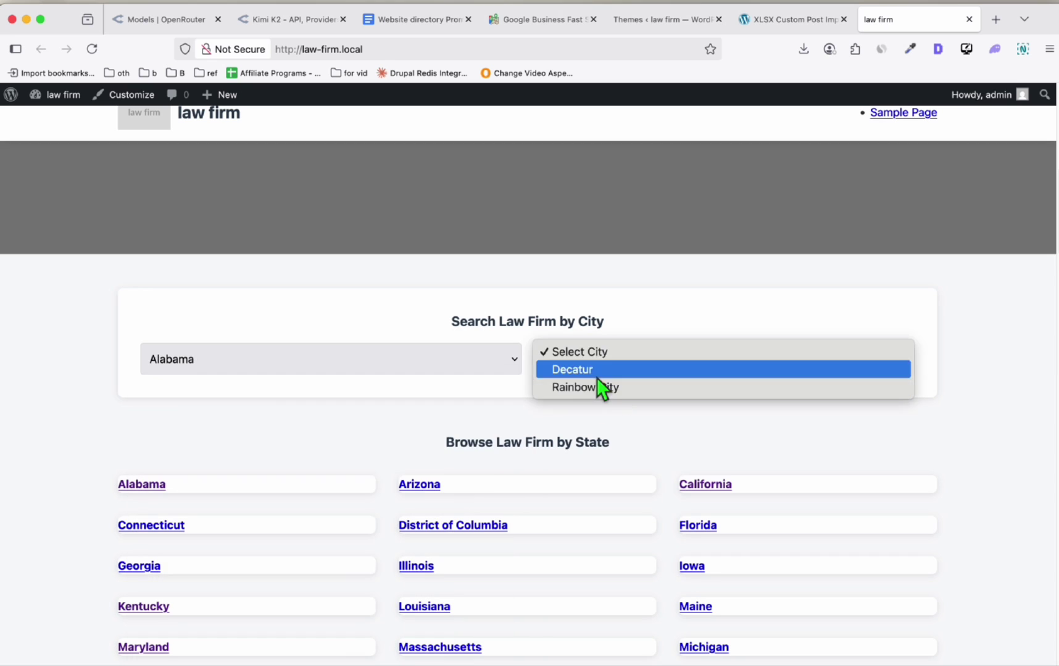
pyautogui.click(389, 420)
pyautogui.scroll(-15, 389, 420)
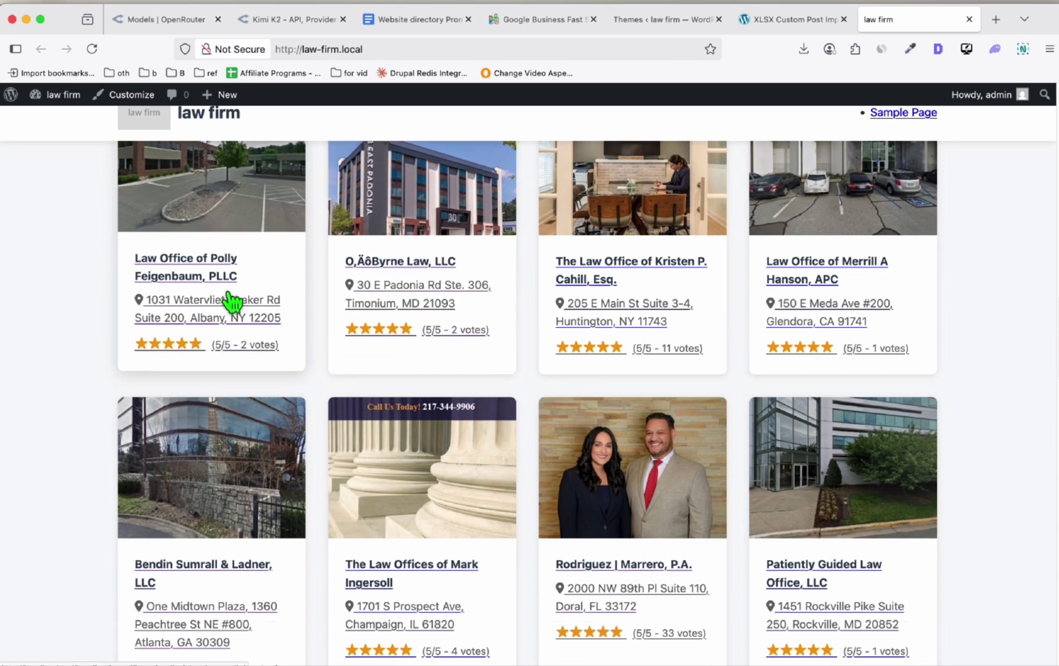
pyautogui.scroll(4, 228, 300)
pyautogui.click(206, 358)
pyautogui.scroll(-4, 331, 303)
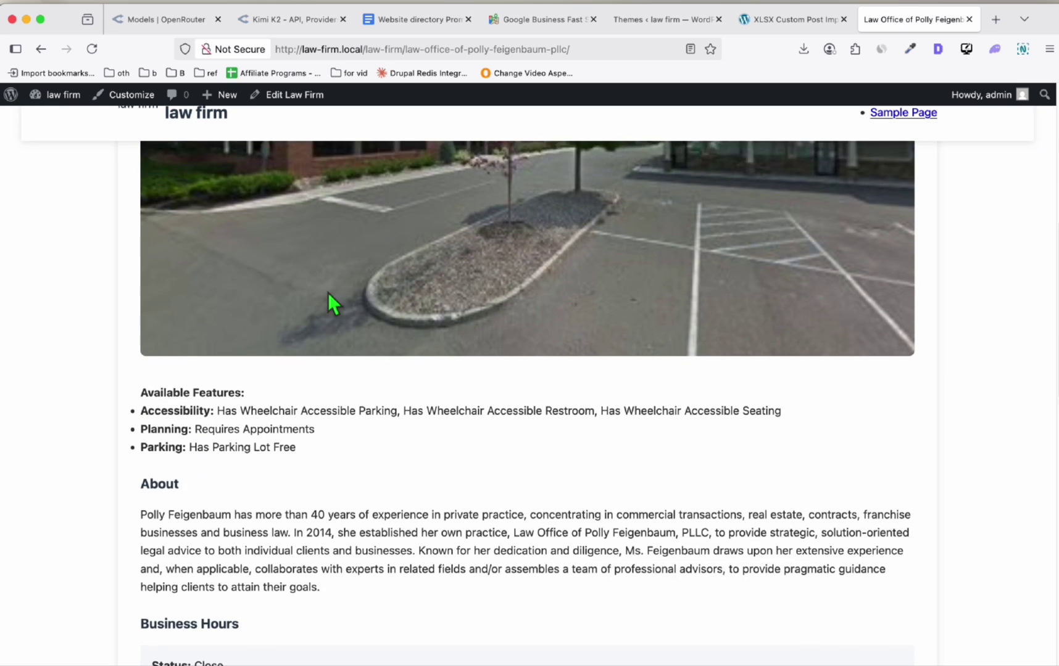
pyautogui.moveTo(137, 368); pyautogui.dragTo(248, 385)
pyautogui.click(266, 401)
pyautogui.scroll(-4, 282, 420)
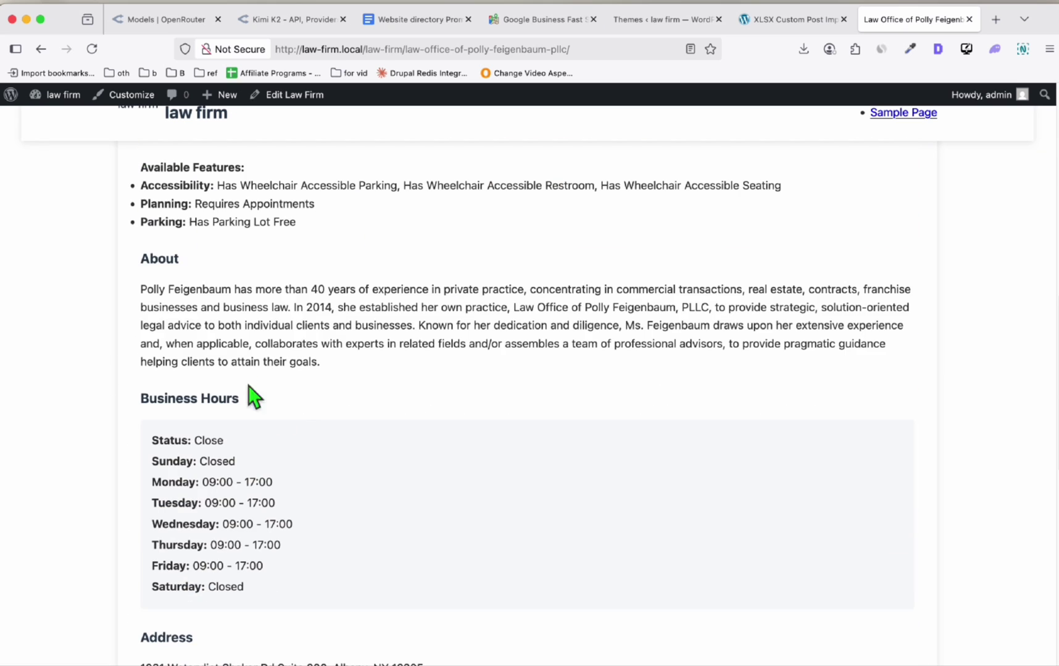
pyautogui.tripleClick(322, 362)
pyautogui.scroll(-2, 185, 311)
pyautogui.moveTo(141, 299); pyautogui.dragTo(268, 319)
pyautogui.scroll(-1, 269, 322)
pyautogui.scroll(-9, 275, 336)
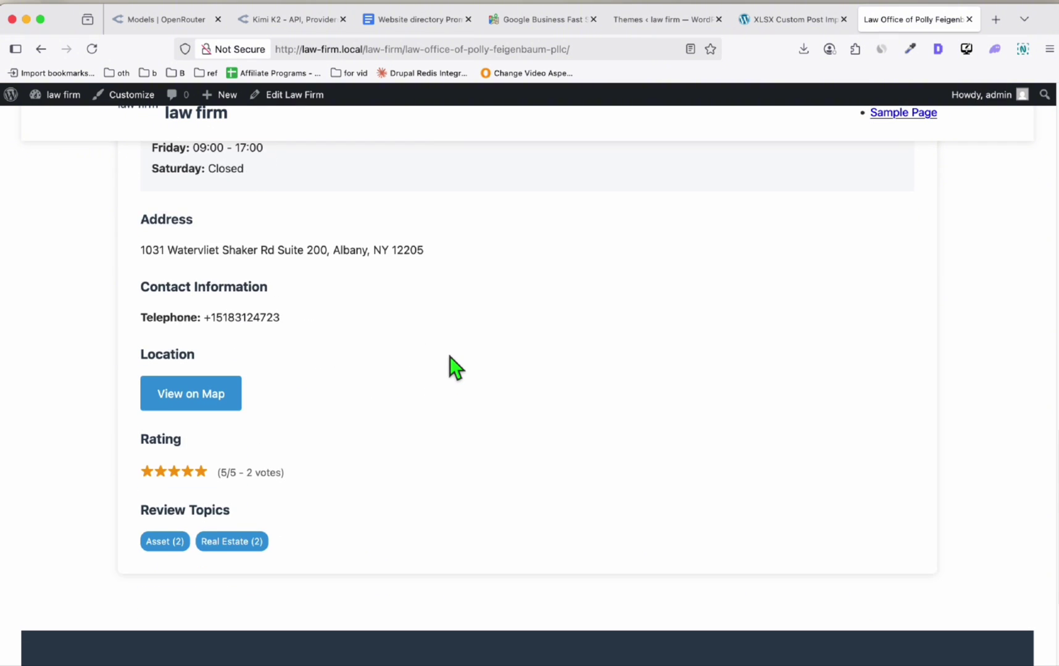
pyautogui.scroll(8, 451, 361)
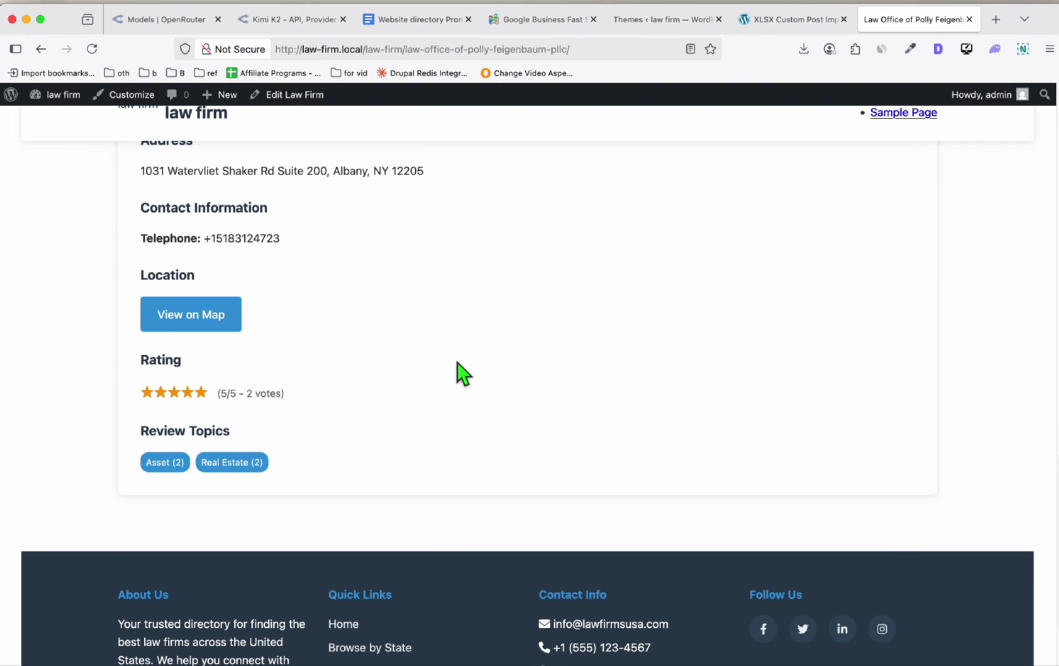
pyautogui.scroll(9, 464, 383)
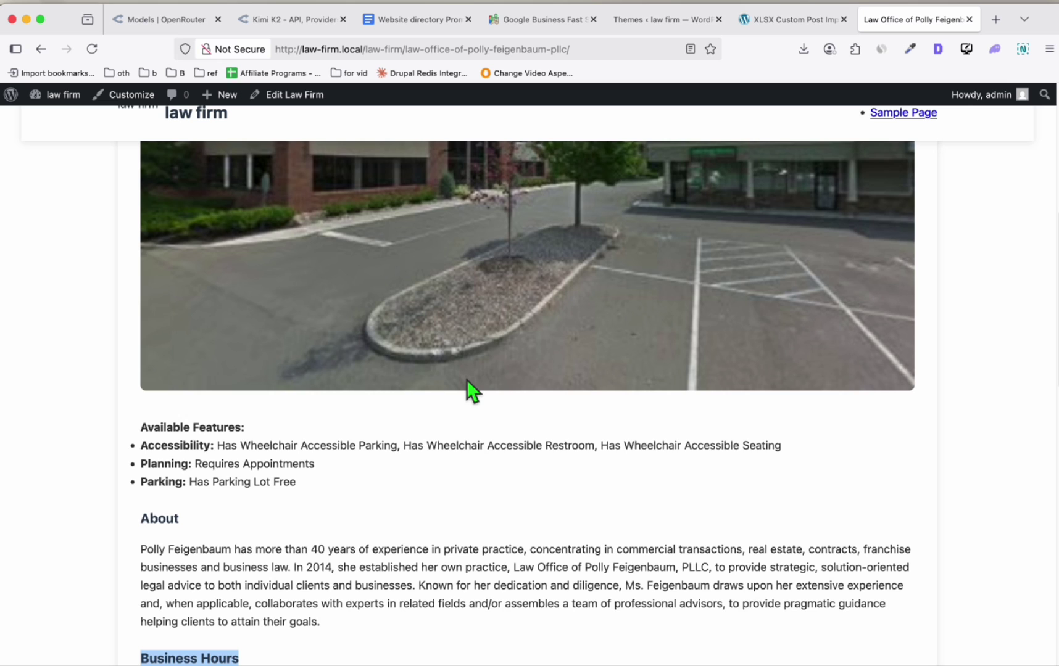
pyautogui.scroll(8, 466, 381)
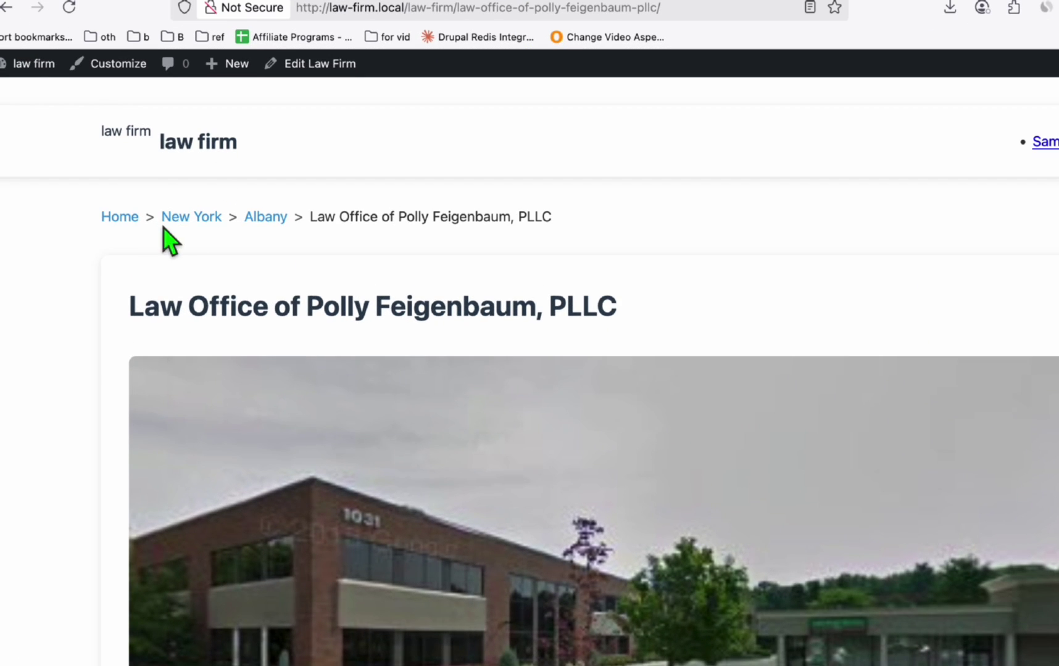
# View the New York state page's city cards, then return Home via the breadcrumb.
pyautogui.click(181, 220)
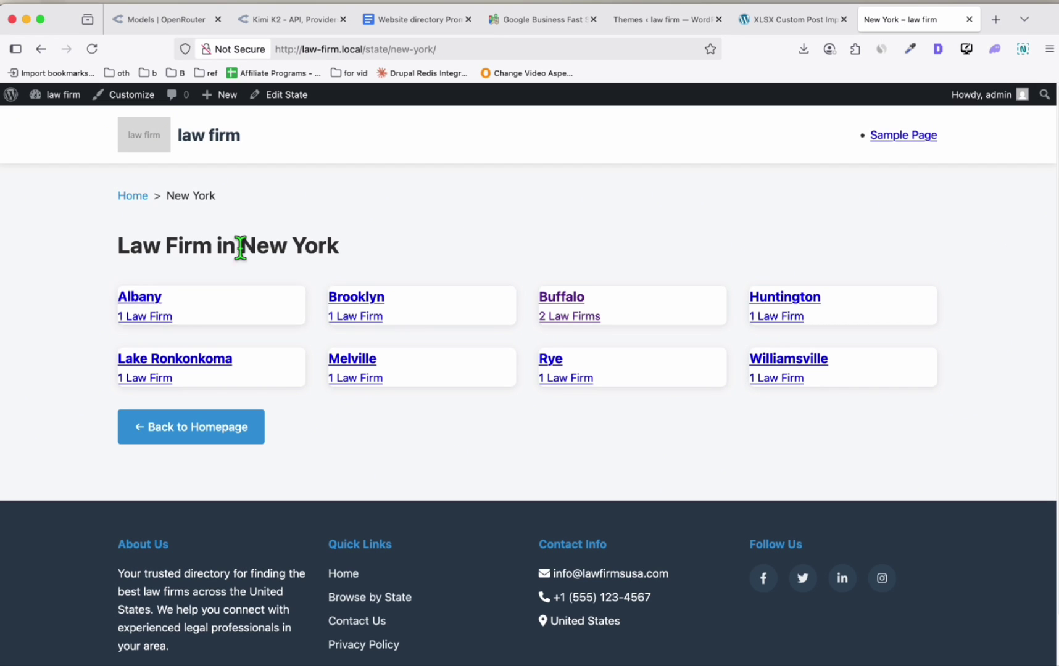
pyautogui.click(134, 197)
# Open the Minnesota state page and then its Rochester city listing.
pyautogui.scroll(-5, 339, 298)
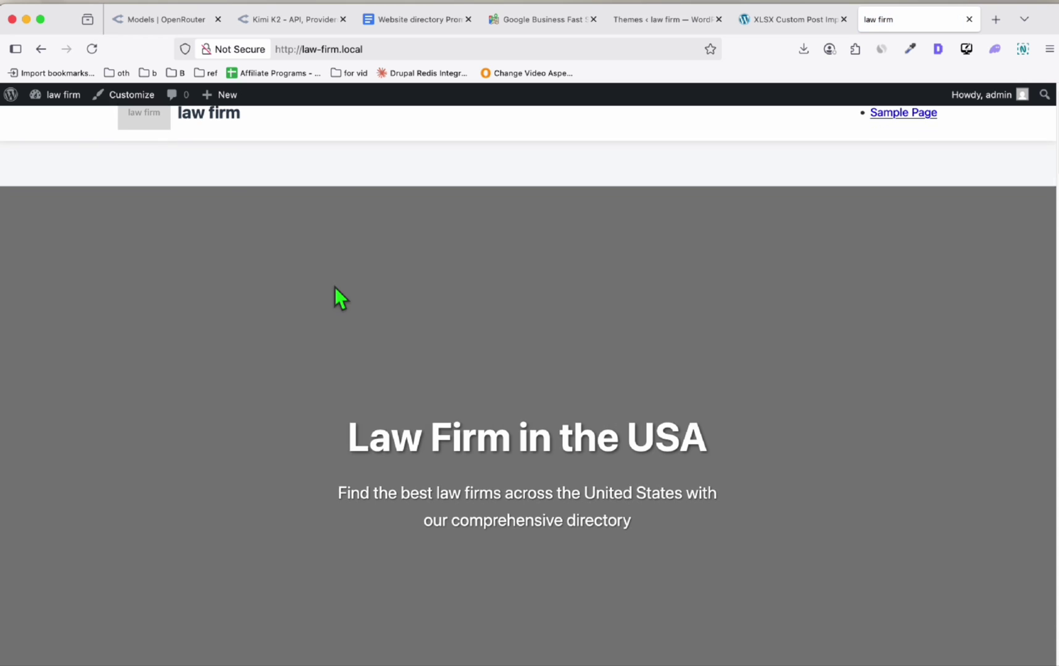
pyautogui.scroll(-4, 338, 296)
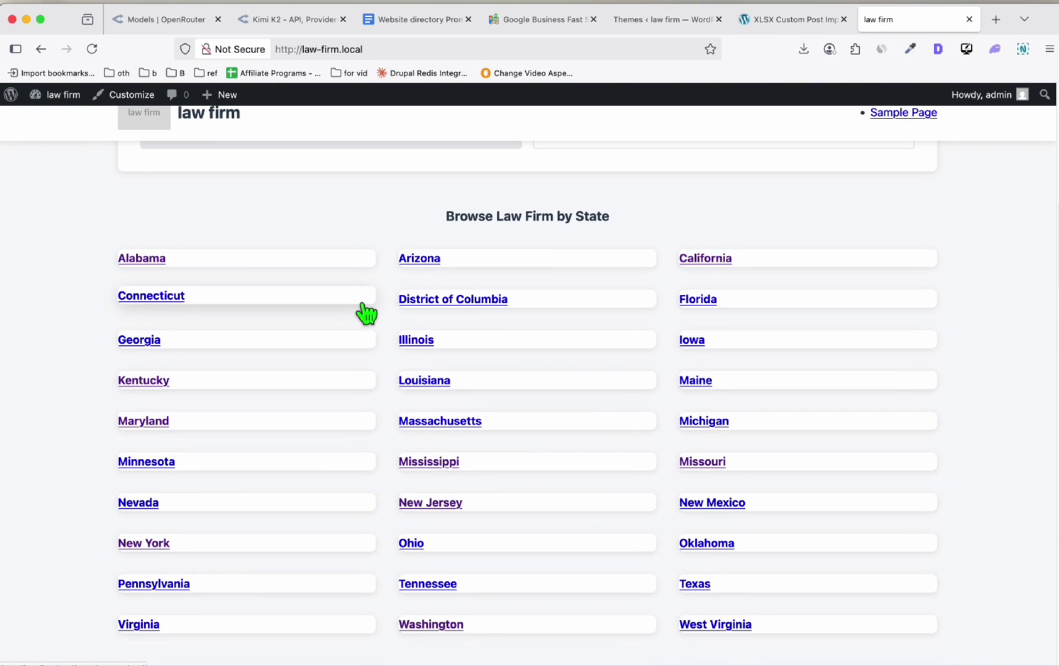
pyautogui.scroll(-3, 453, 410)
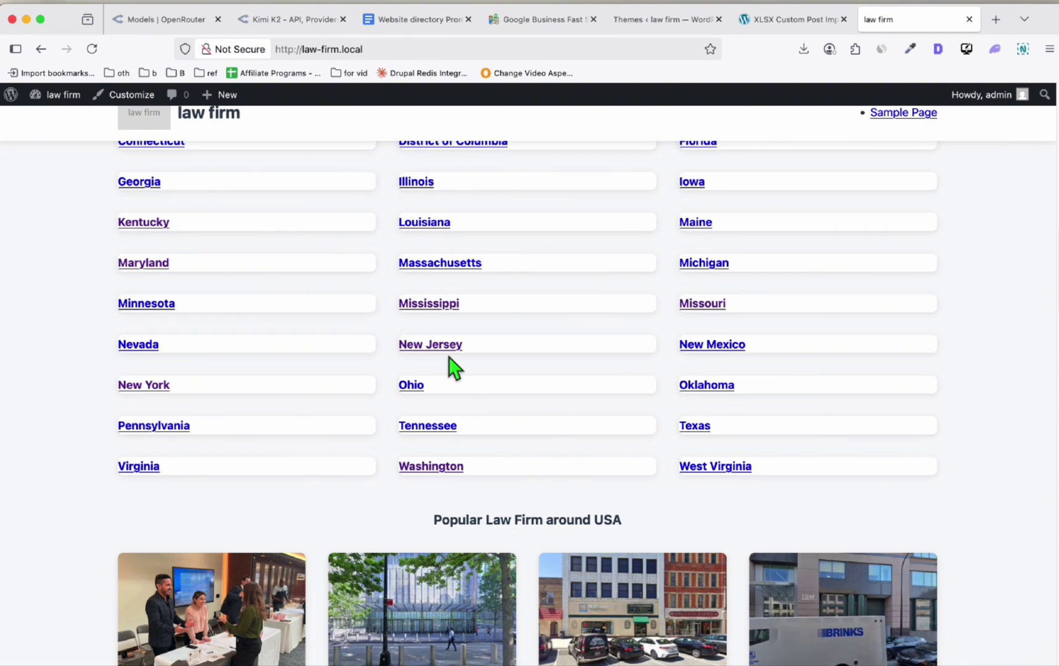
pyautogui.scroll(-6, 454, 367)
pyautogui.scroll(15, 454, 425)
pyautogui.scroll(-6, 455, 424)
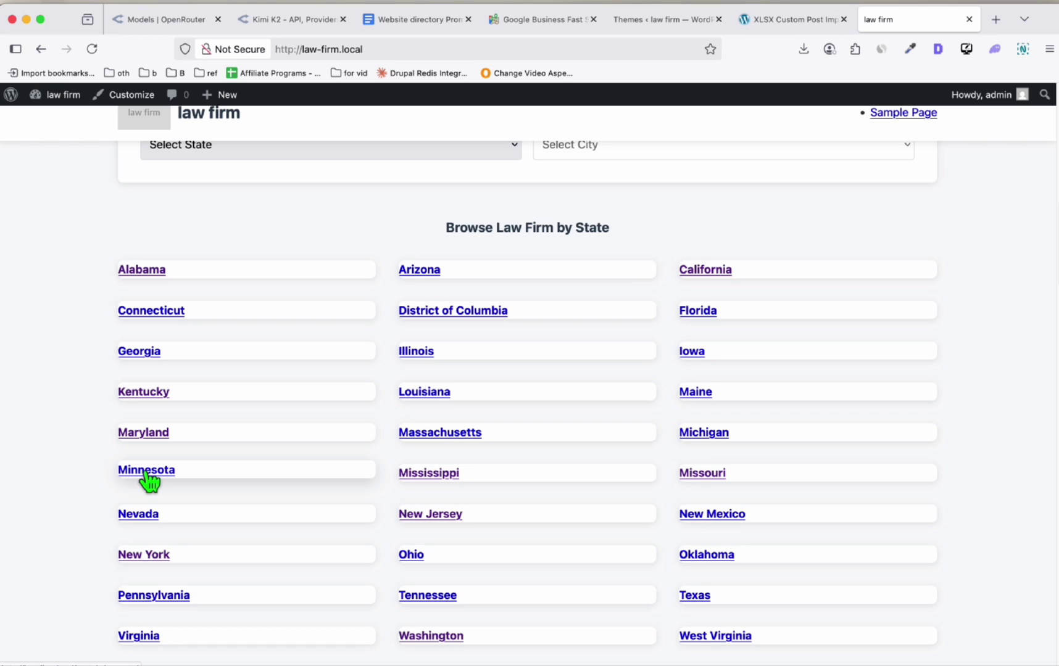
pyautogui.click(148, 474)
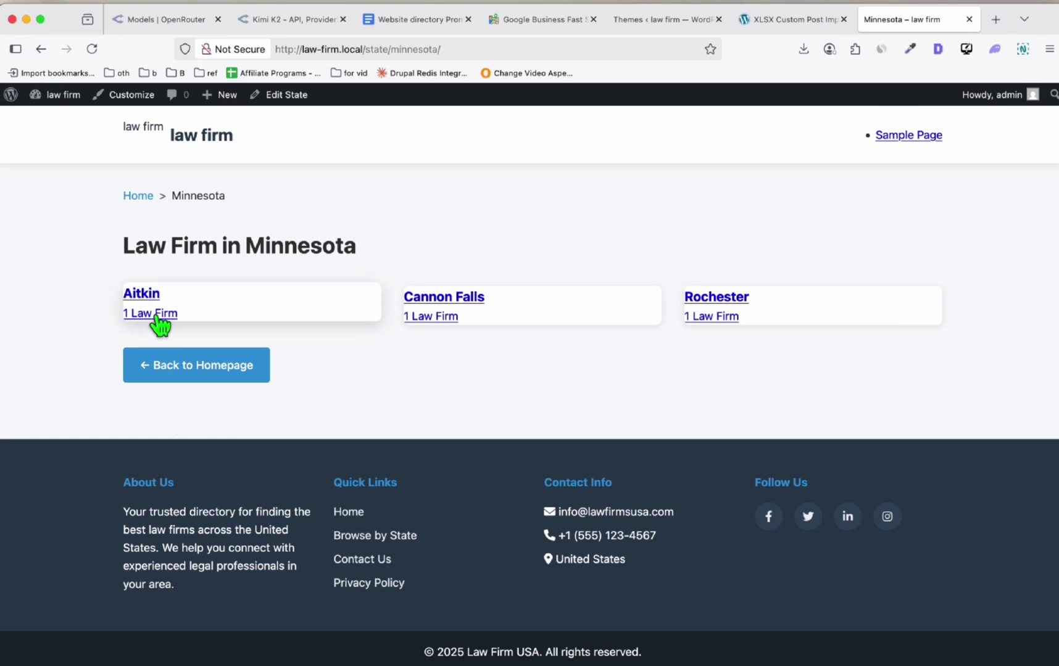
pyautogui.click(734, 298)
# Return home, view the Michigan state page, then go back home again.
pyautogui.scroll(-1, 602, 355)
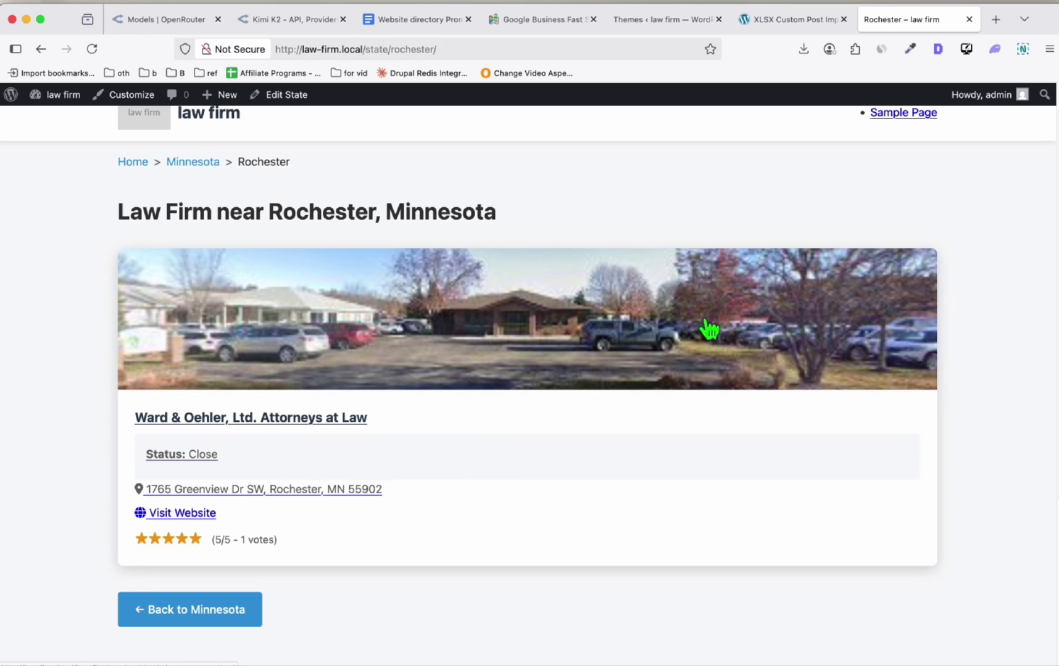
pyautogui.click(132, 161)
pyautogui.scroll(-7, 473, 267)
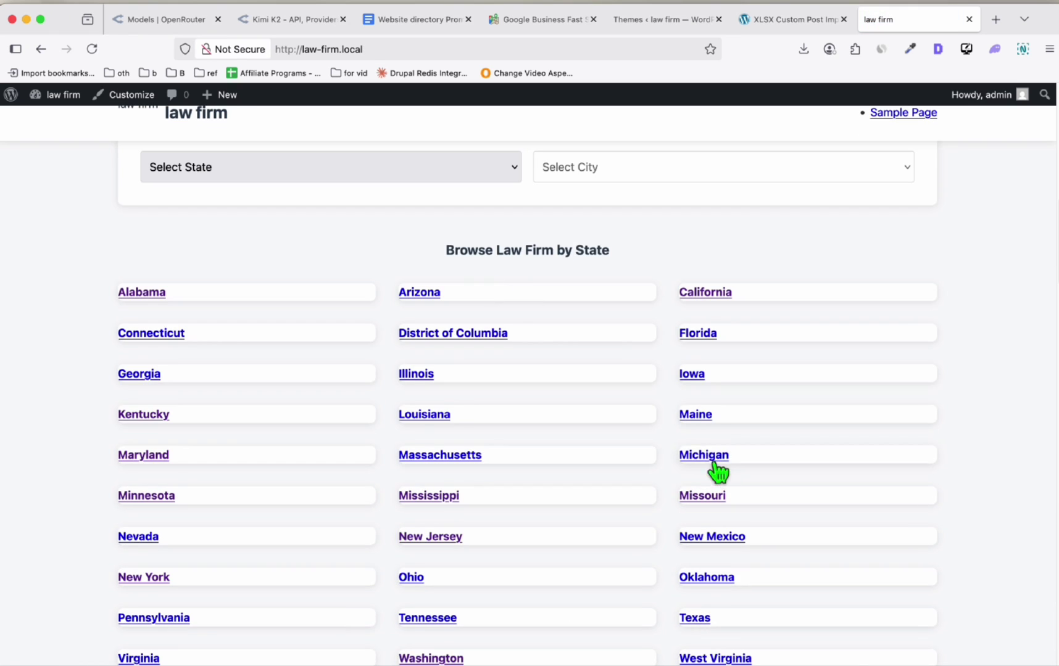
pyautogui.click(712, 462)
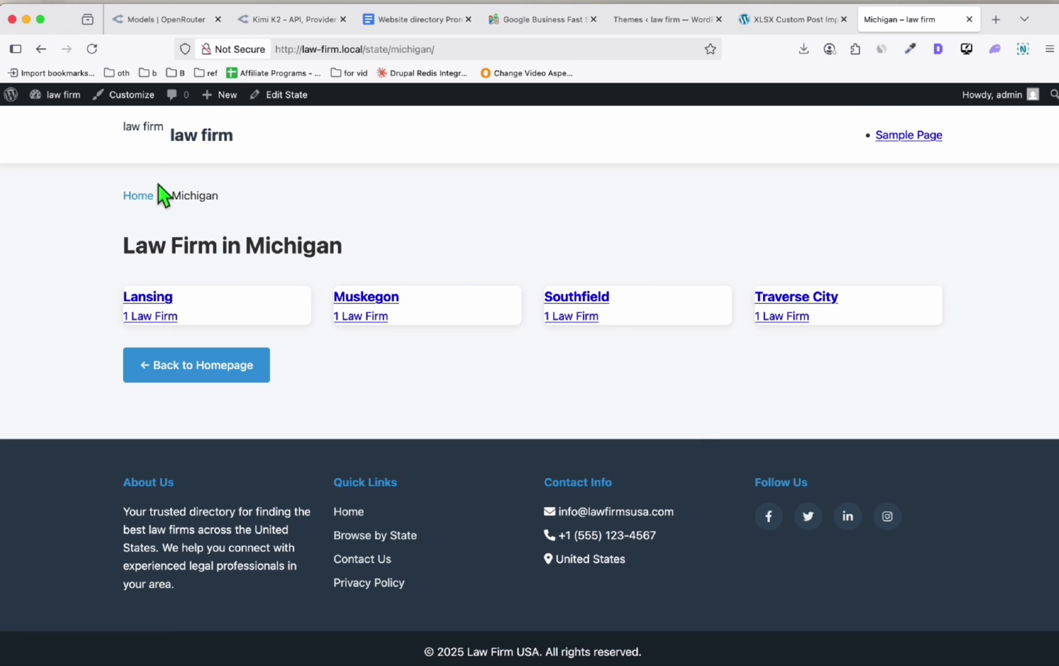
pyautogui.click(147, 195)
pyautogui.scroll(-8, 490, 327)
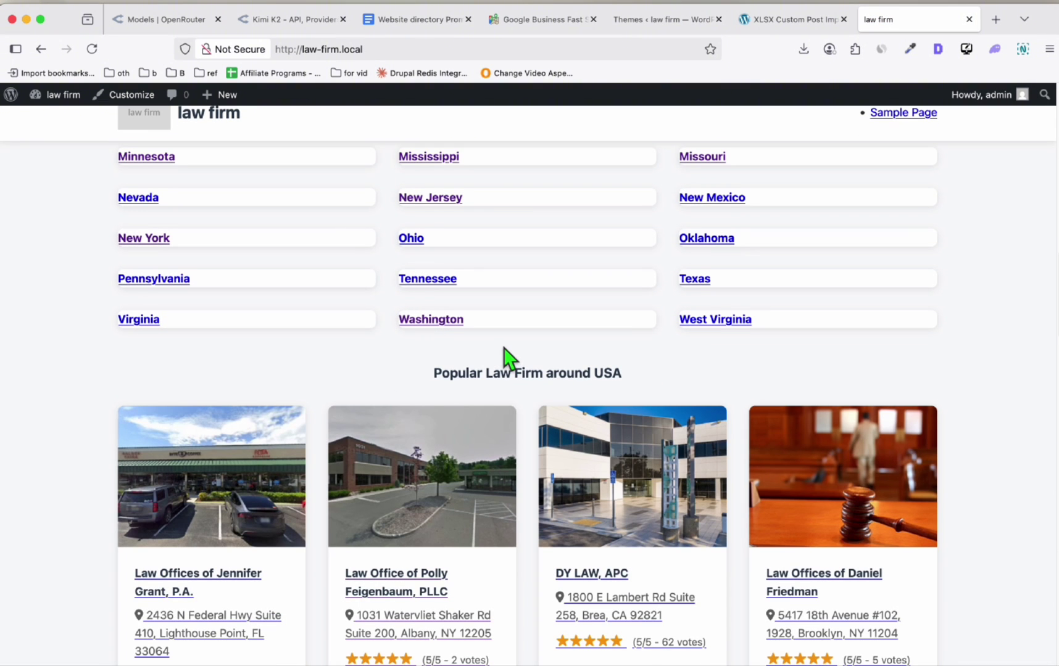
pyautogui.scroll(2, 522, 363)
pyautogui.scroll(8, 208, 473)
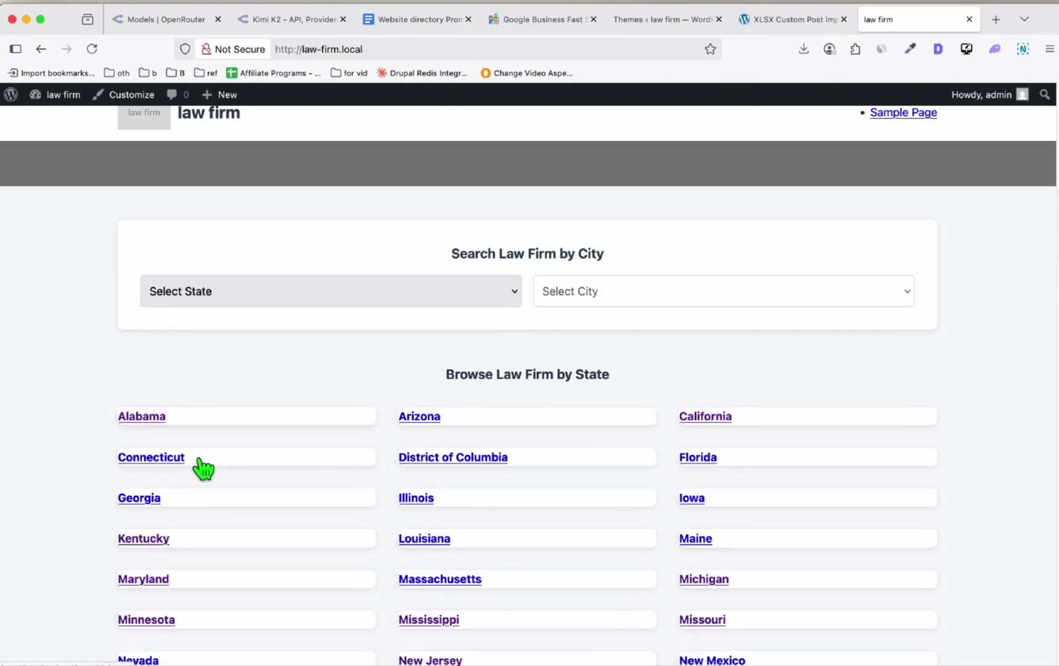
pyautogui.scroll(-4, 217, 493)
# Open Nevada and list the two Las Vegas firms, HLC Legal and BEN'S LAW.
pyautogui.click(147, 460)
pyautogui.click(148, 316)
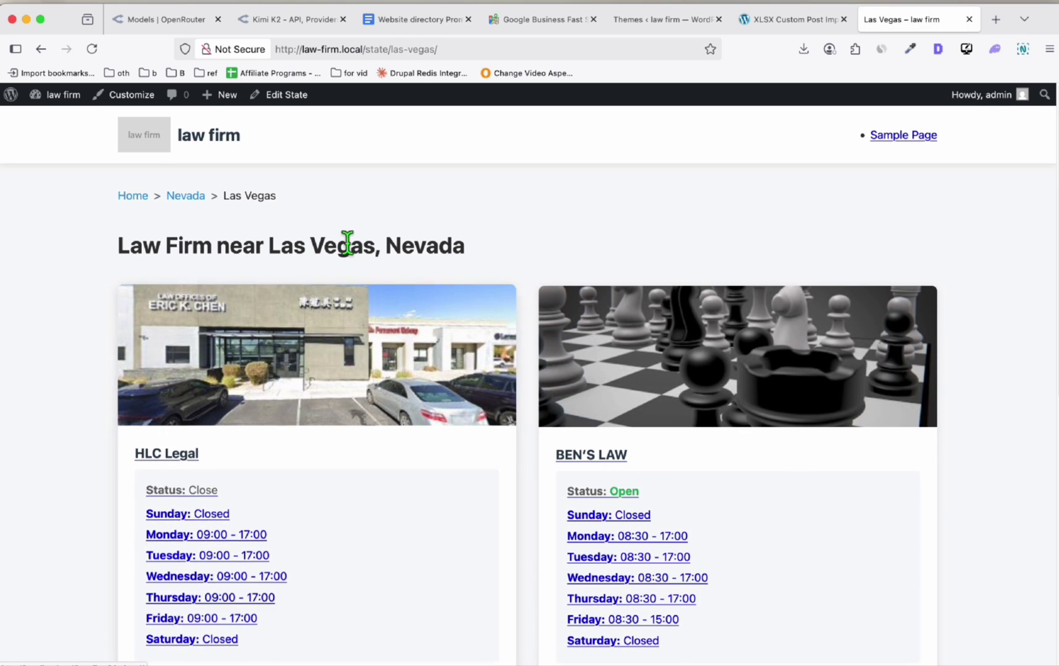
pyautogui.scroll(-5, 274, 279)
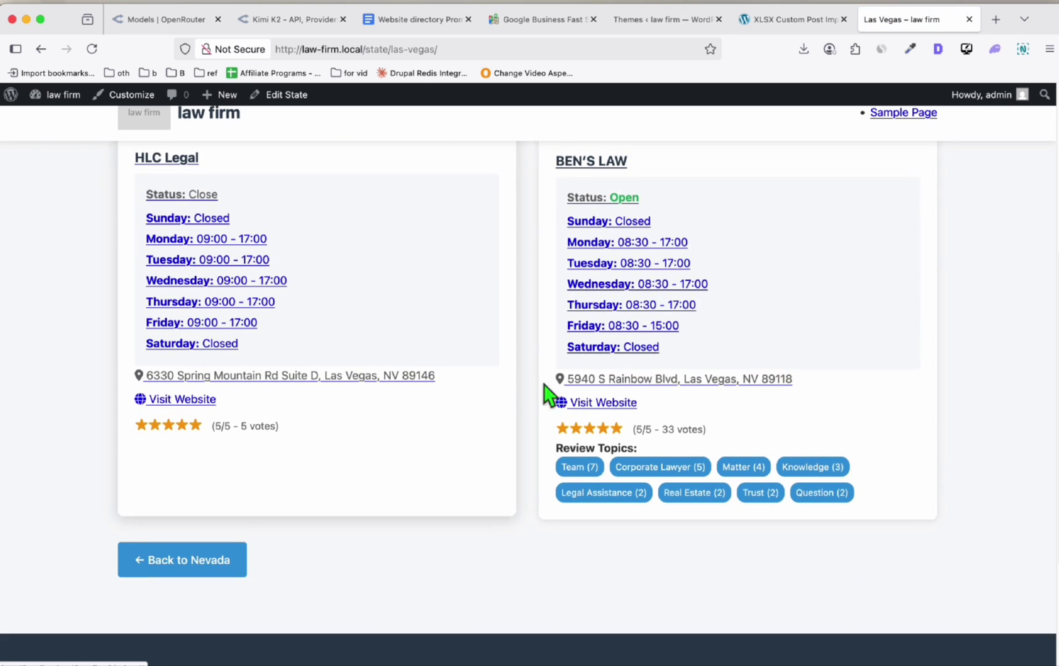
pyautogui.scroll(1, 482, 479)
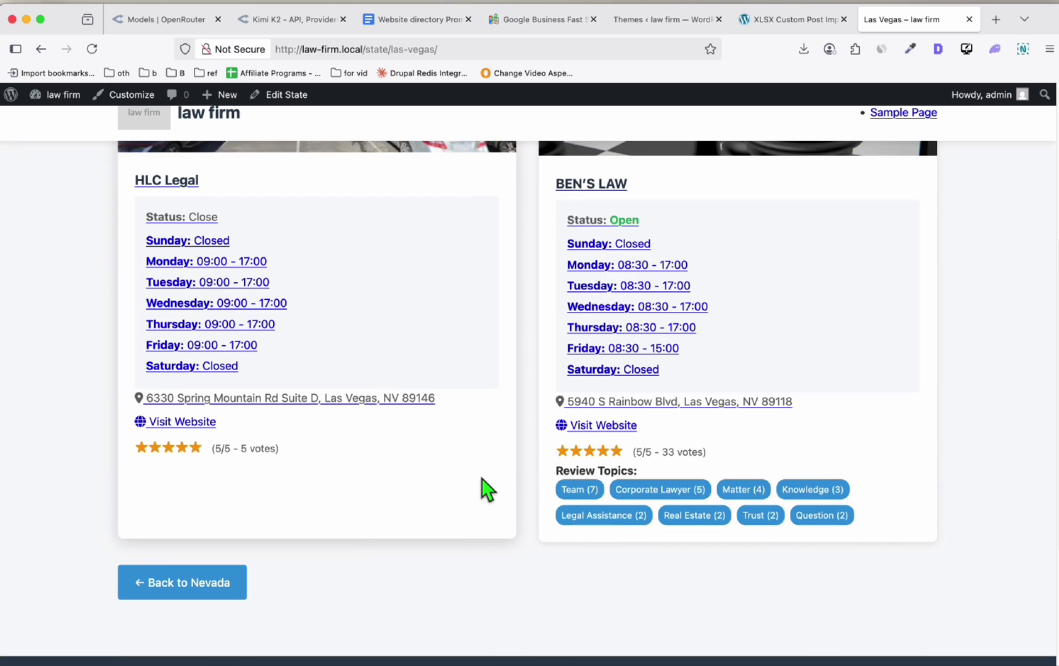
pyautogui.scroll(3, 740, 312)
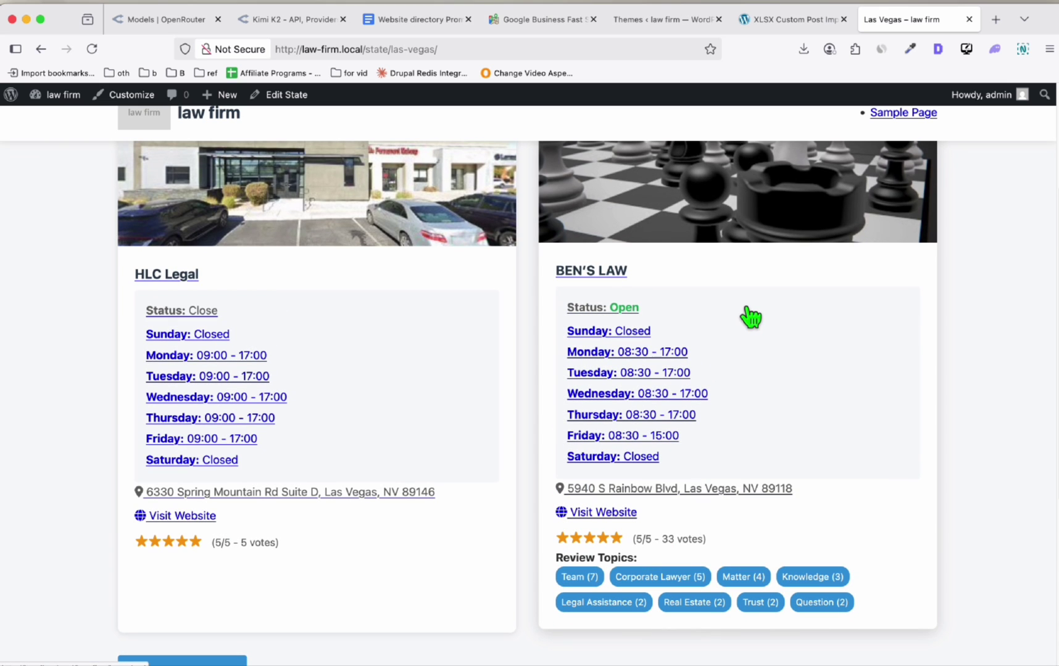
pyautogui.scroll(1, 751, 317)
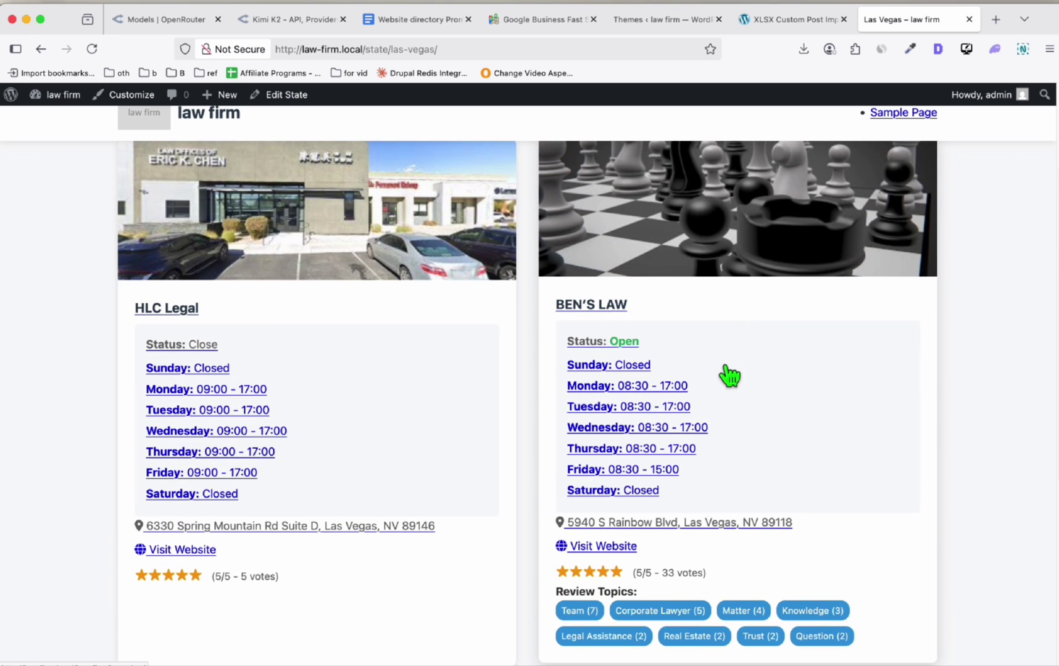
# Open BEN'S LAW's detail page and review its hours, rating and nearby firms.
pyautogui.click(728, 374)
pyautogui.scroll(-8, 716, 265)
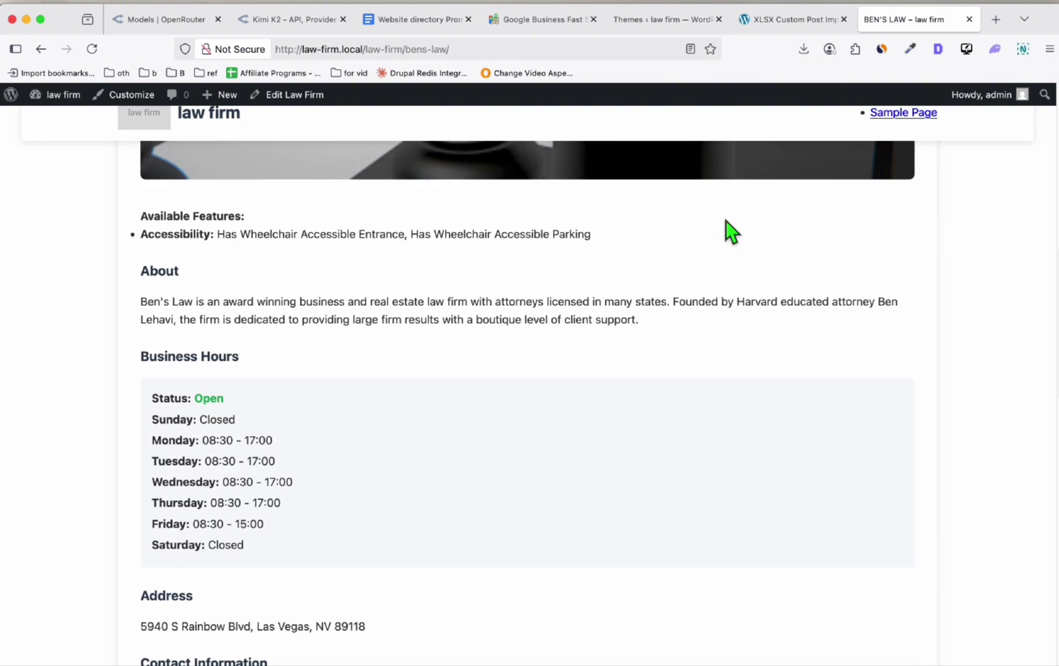
pyautogui.scroll(-10, 349, 300)
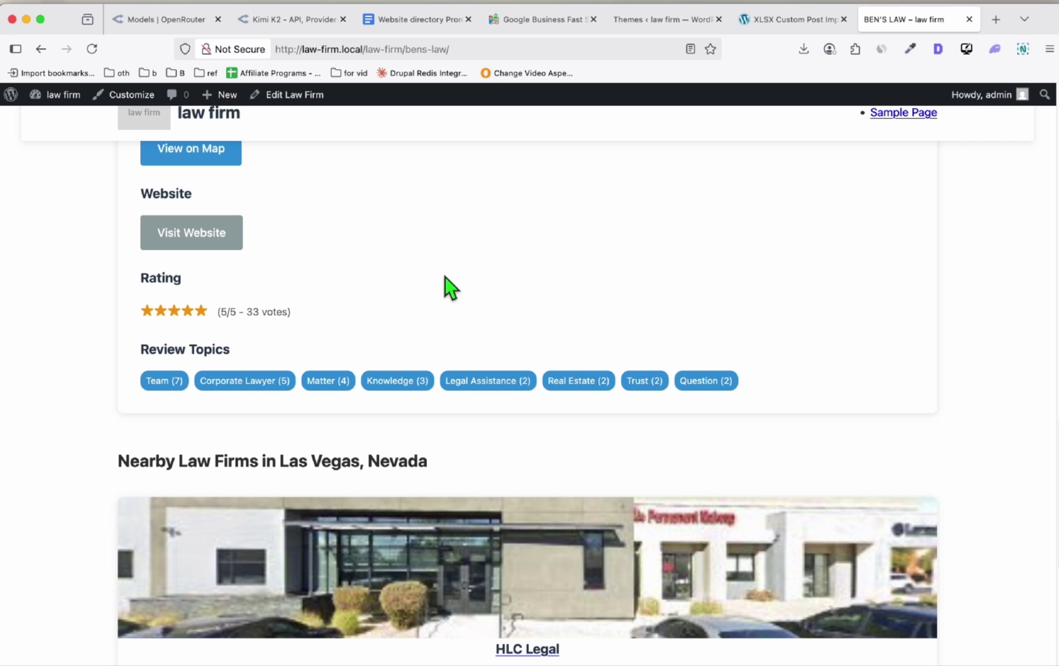
pyautogui.scroll(15, 447, 287)
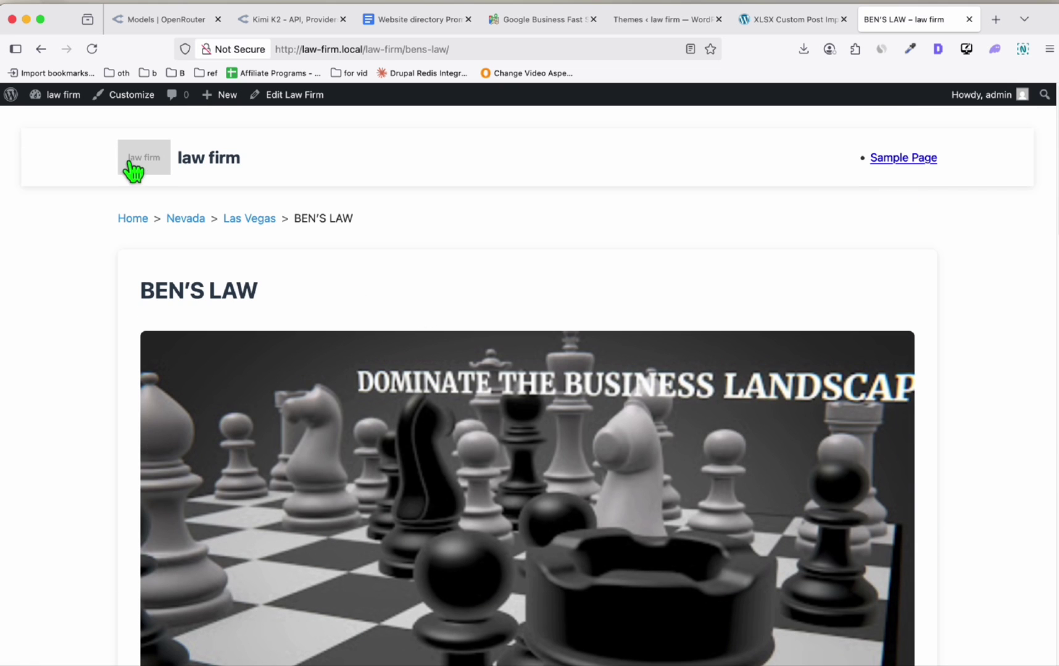
# Go back to the homepage via the site logo and view the Popular Law Firm cards.
pyautogui.click(133, 171)
pyautogui.scroll(-10, 390, 224)
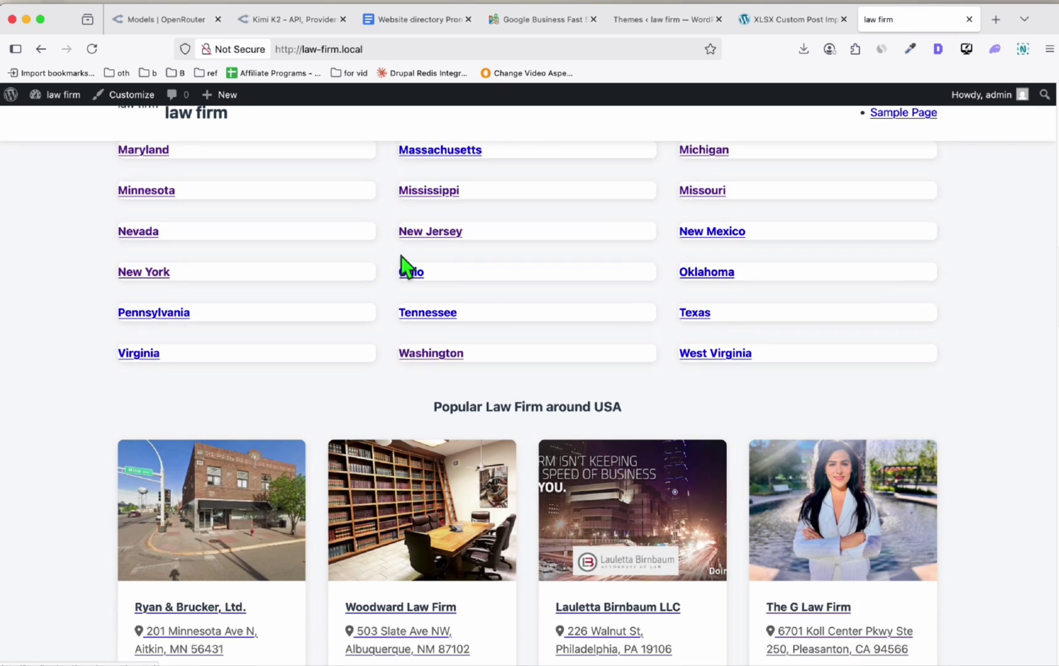
pyautogui.scroll(-5, 404, 265)
pyautogui.scroll(-5, 402, 276)
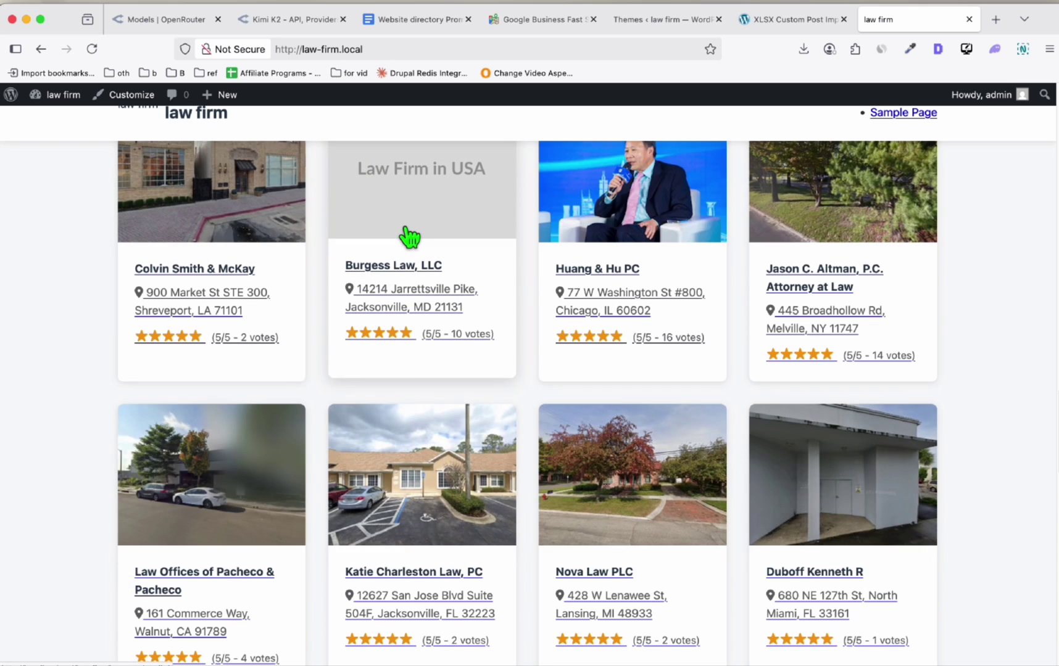